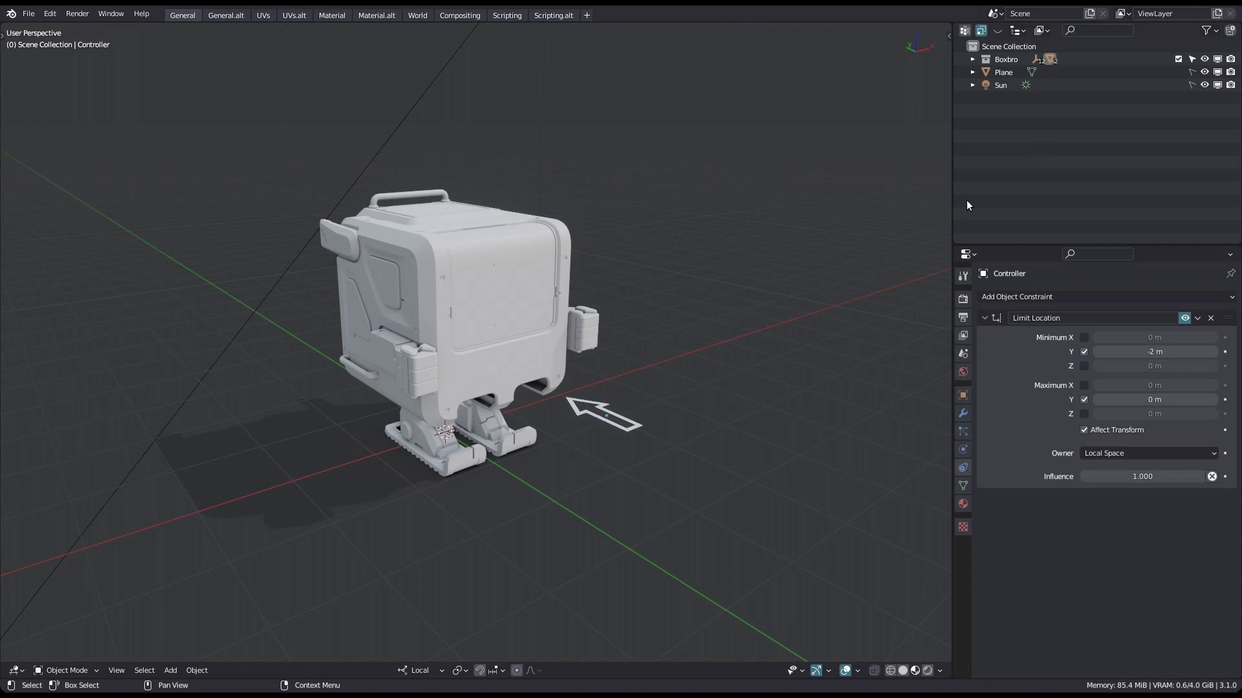
- Select all objects and start a Create Assembly Asset operation with the asset name BoxBut
key("a")
middle_click_drag(538, 390, 558, 456, "shift")
key("ctrl+s")
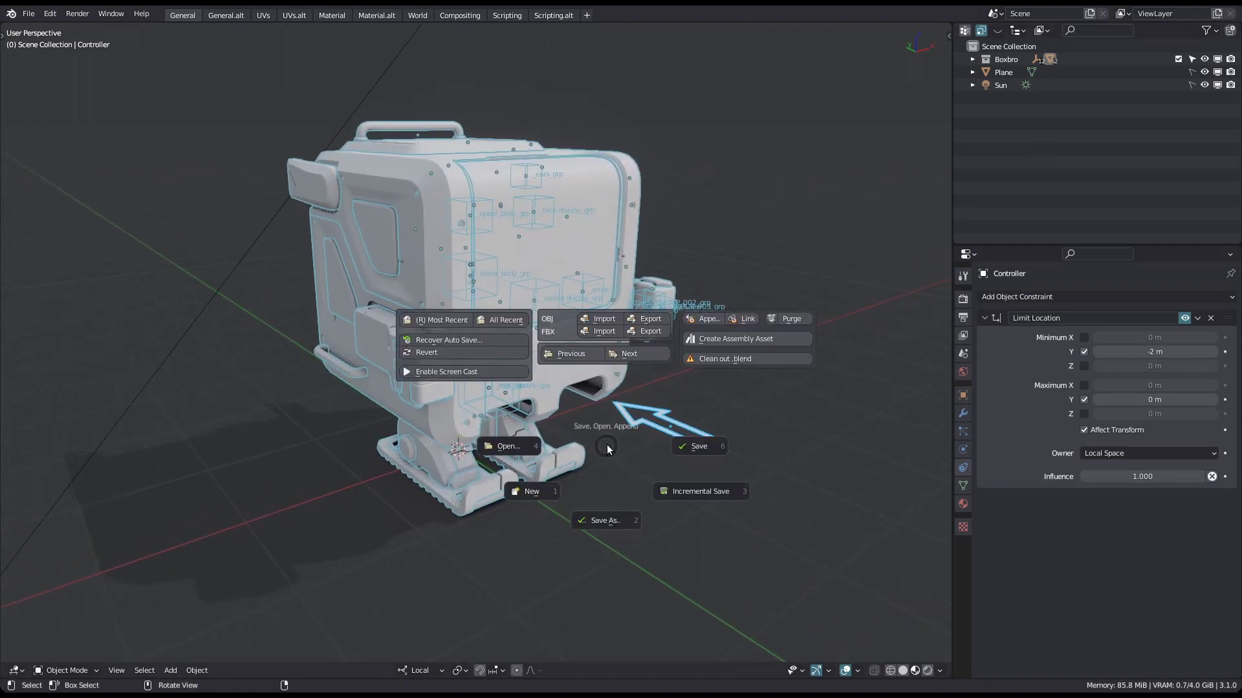
left_click(737, 337)
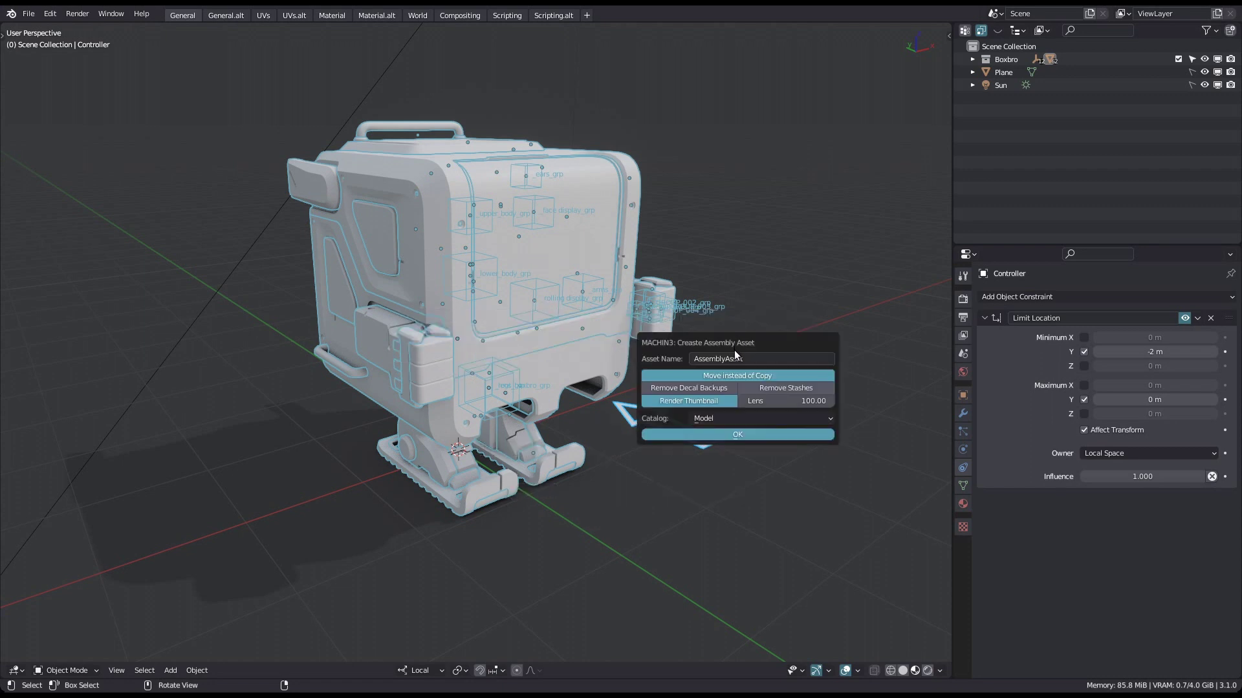
left_click(780, 358)
type("BoxBut")
key("Return")
- Enable removal of decal backups and stashes, choose the Assemlby catalog, and create the BoxBut assembly asset
left_click(727, 390)
left_click(783, 389)
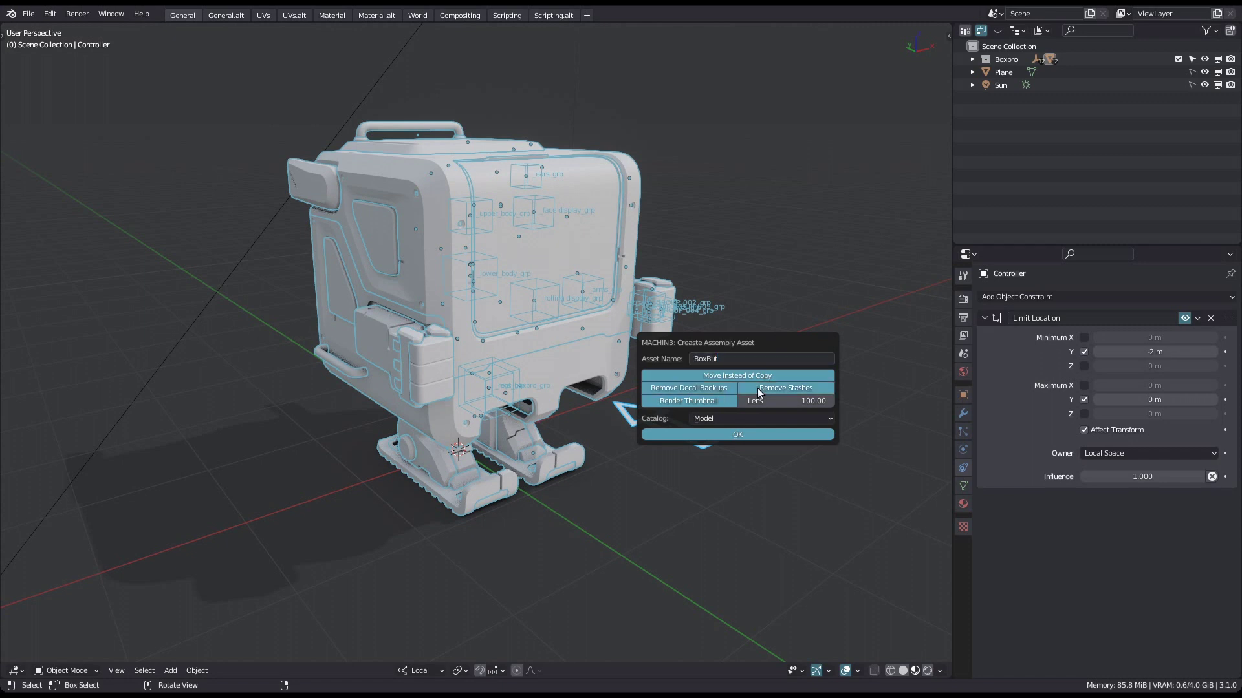
left_click(736, 418)
left_click(729, 446)
left_click(751, 435)
scroll(619, 245, "down", 5)
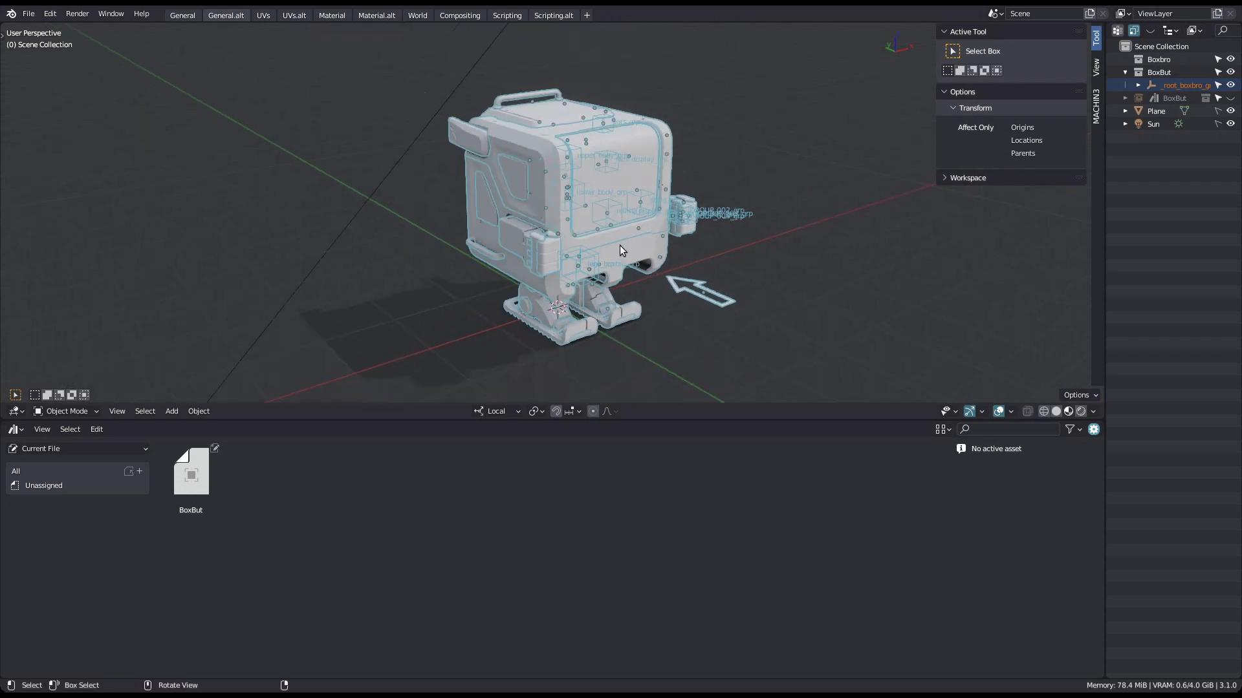
- Load thumb.jpg from the Home folder as the custom preview of the BoxBut asset
left_click(213, 477)
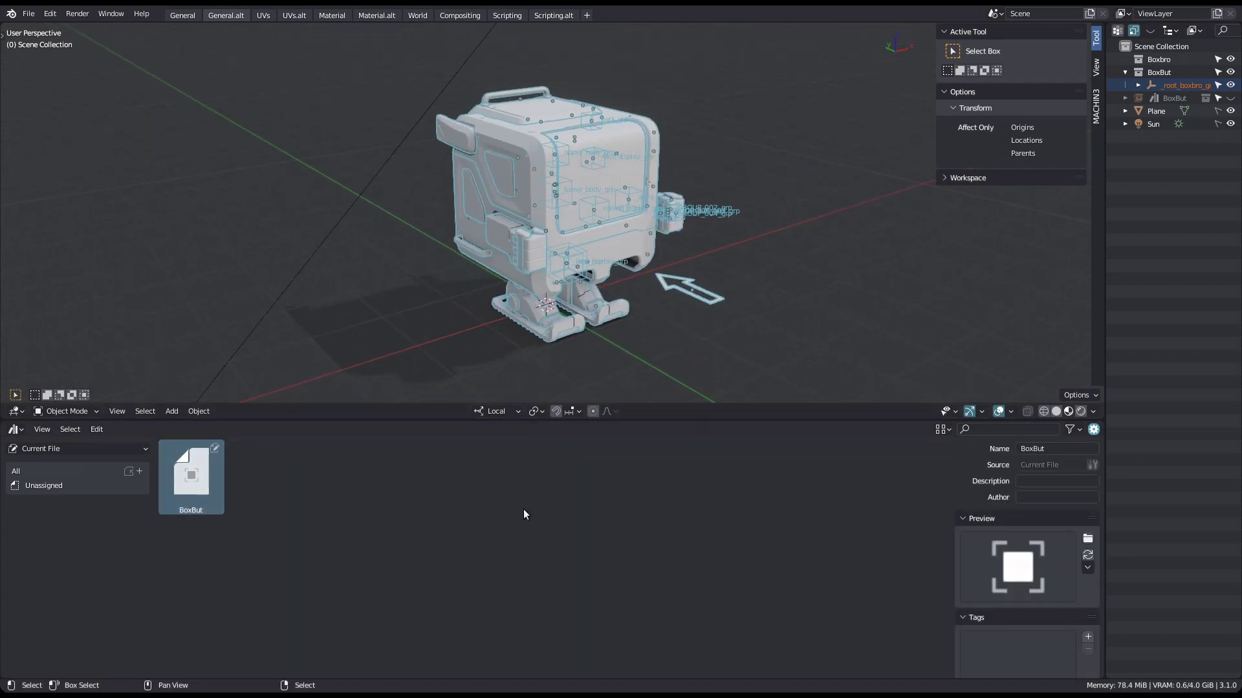
left_click(1087, 539)
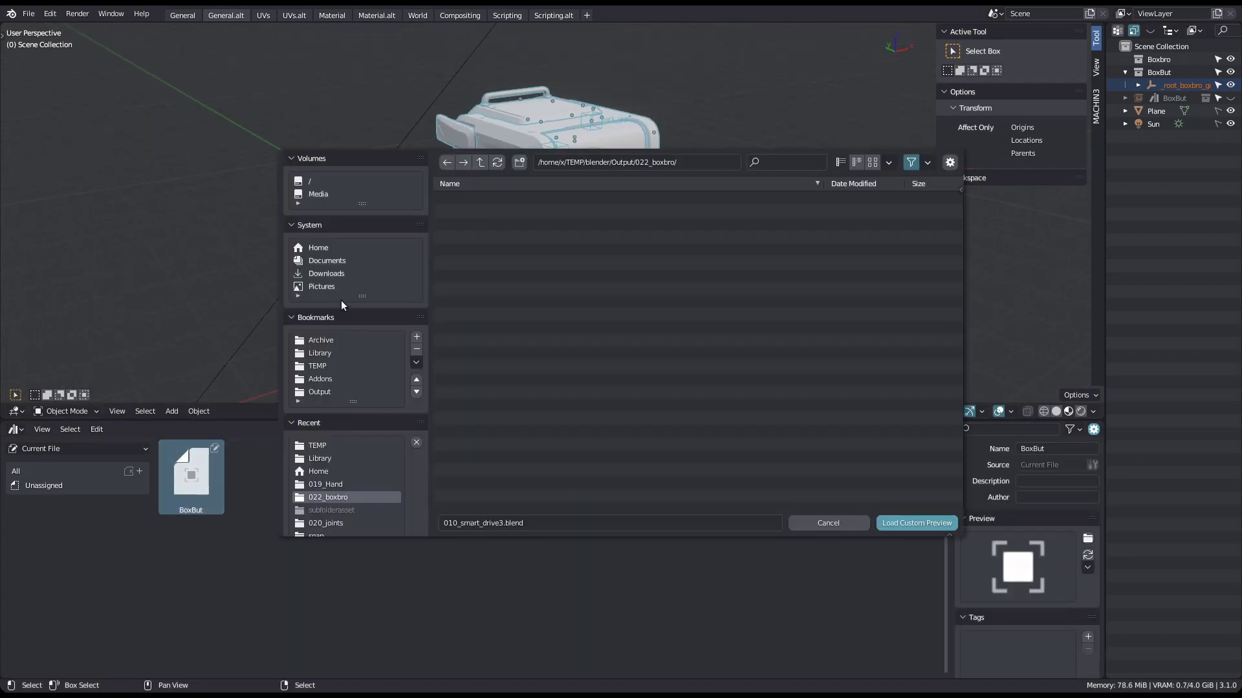
left_click(328, 249)
double_click(491, 302)
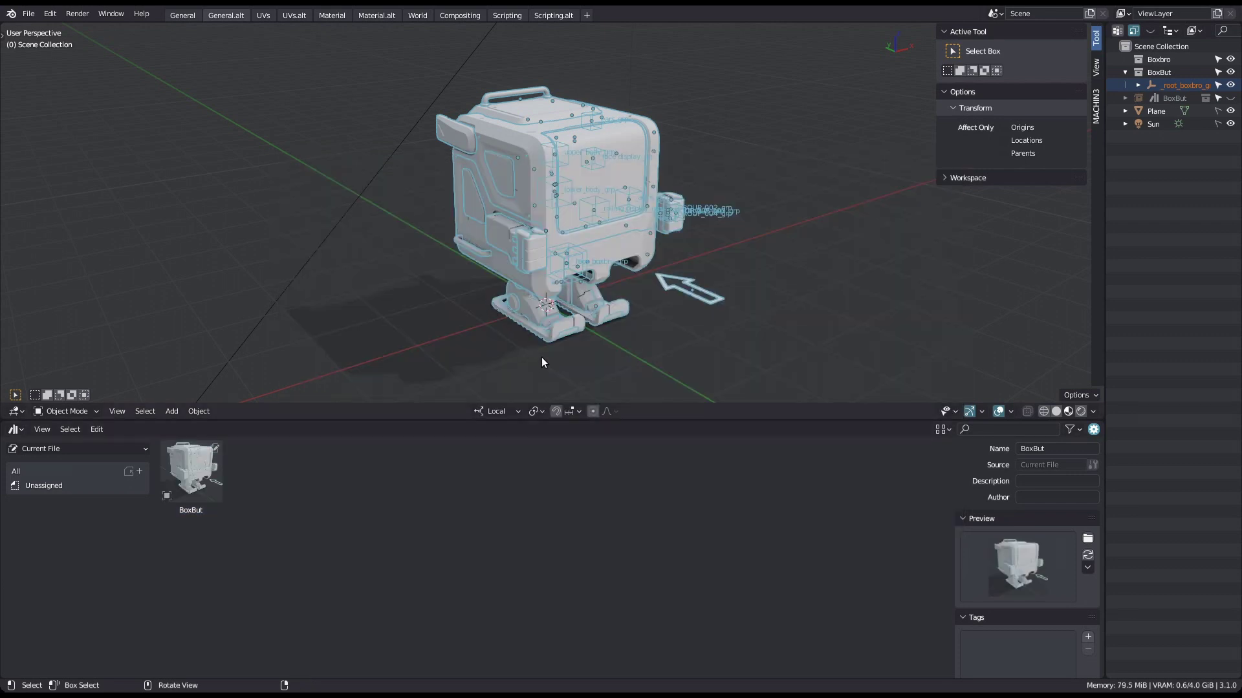
- Deselect everything and capture a thumbnail screenshot of the viewport area around the robot and its arrow controller
middle_click_drag(584, 282, 615, 256)
key("alt+a")
right_click(629, 246)
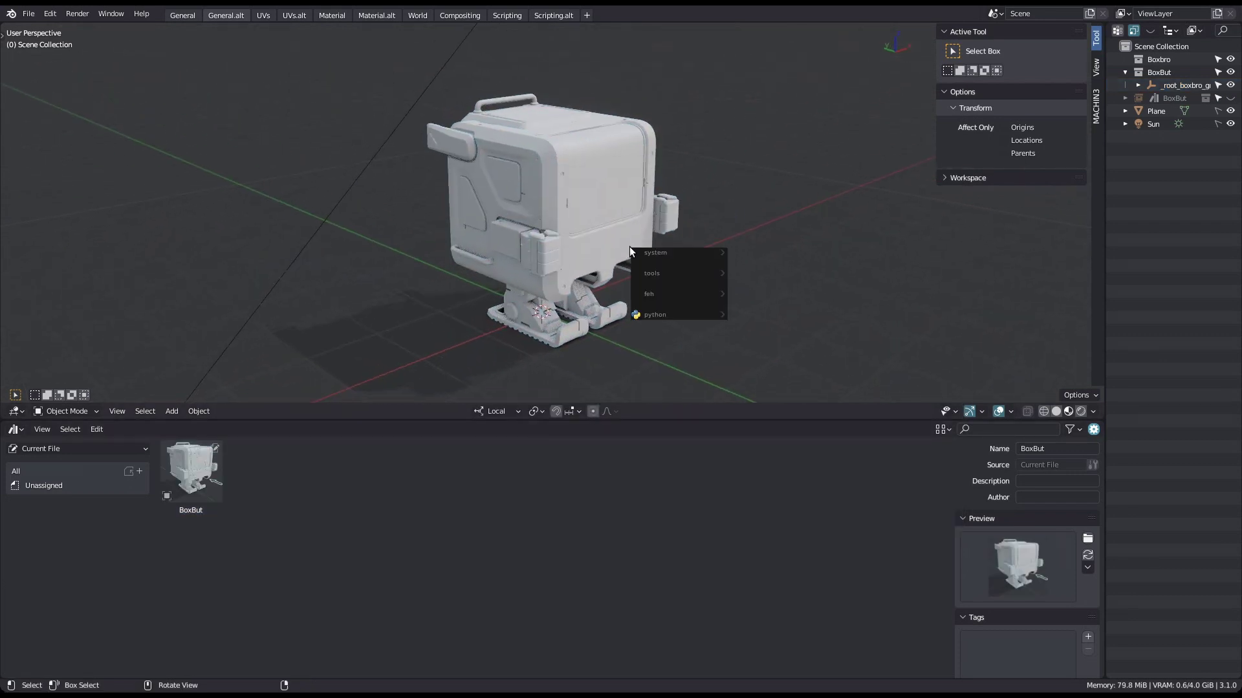
mouse_move(673, 253)
left_click(774, 335)
left_click_drag(384, 53, 738, 372)
- Replace the BoxBut asset's preview with the newly captured thumb.jpg
left_click(190, 472)
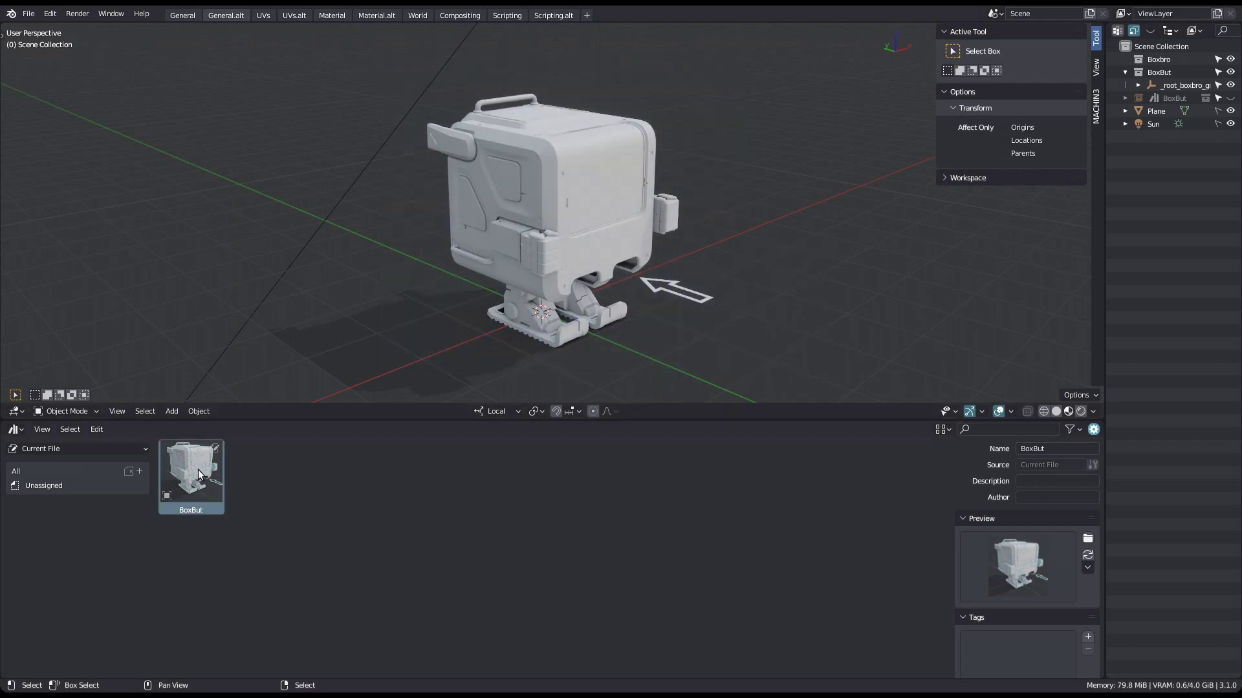
left_click(1088, 538)
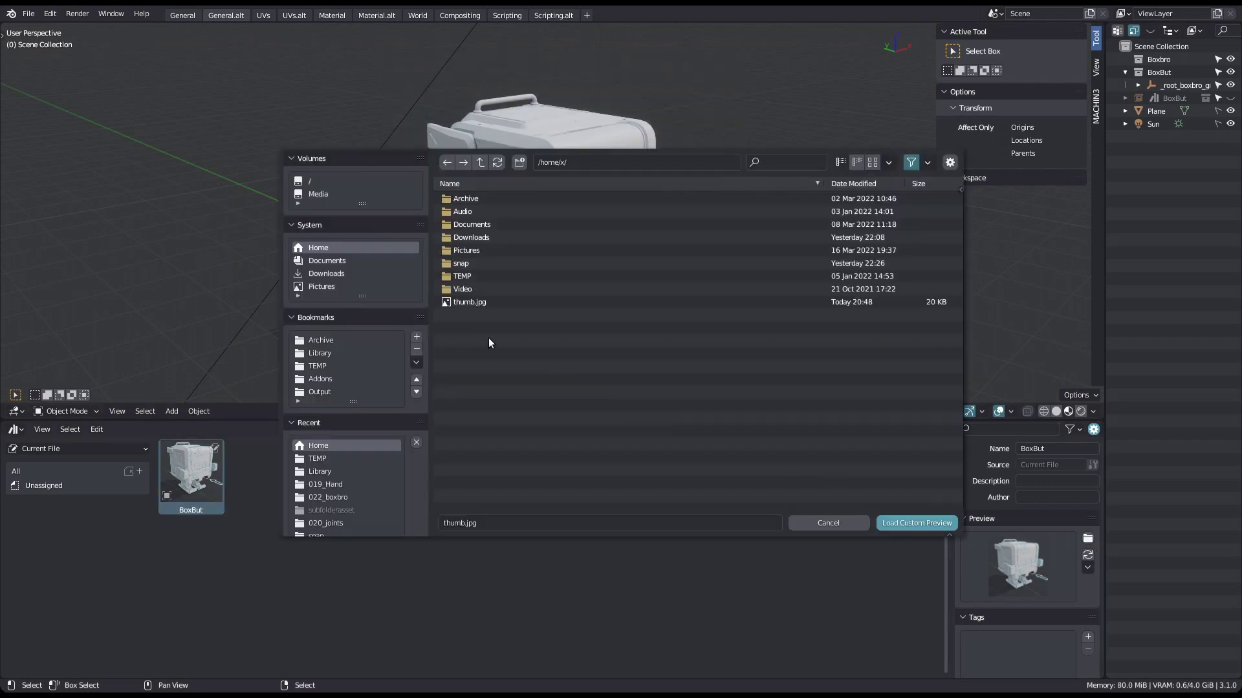
double_click(470, 297)
- Save a copy of the file in the Library folder under the name Assembly
middle_click_drag(621, 277, 654, 266)
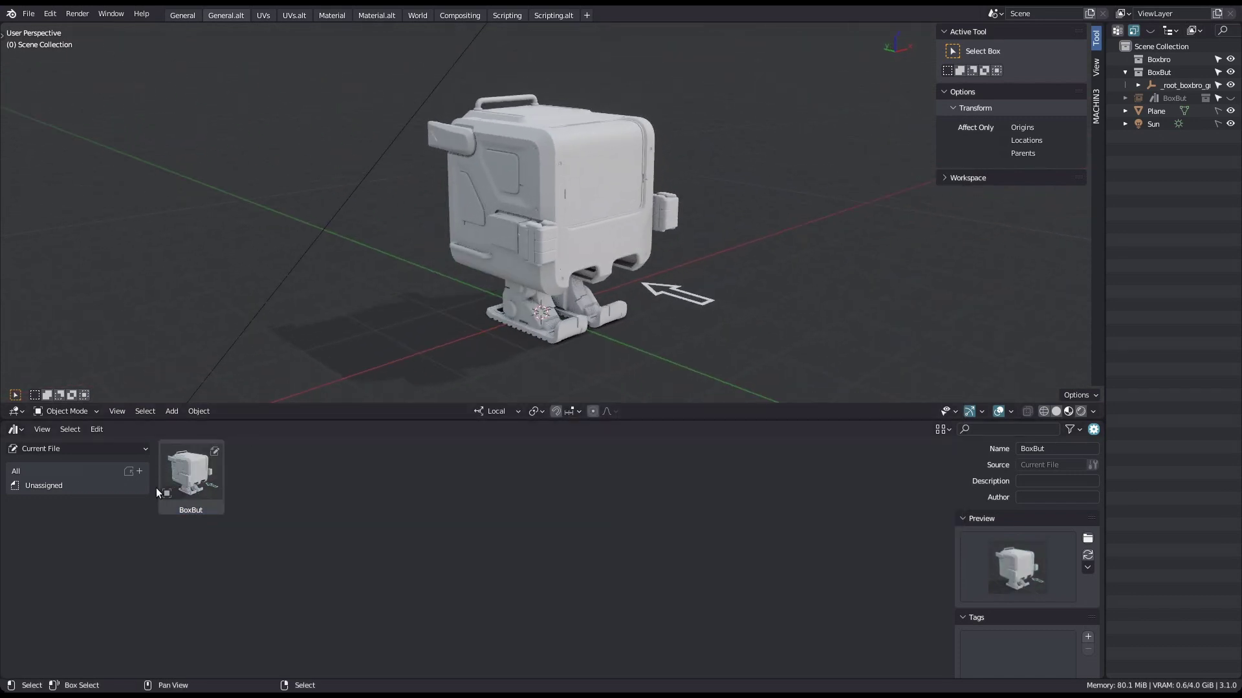
middle_click_drag(497, 261, 497, 269)
key("ctrl+s")
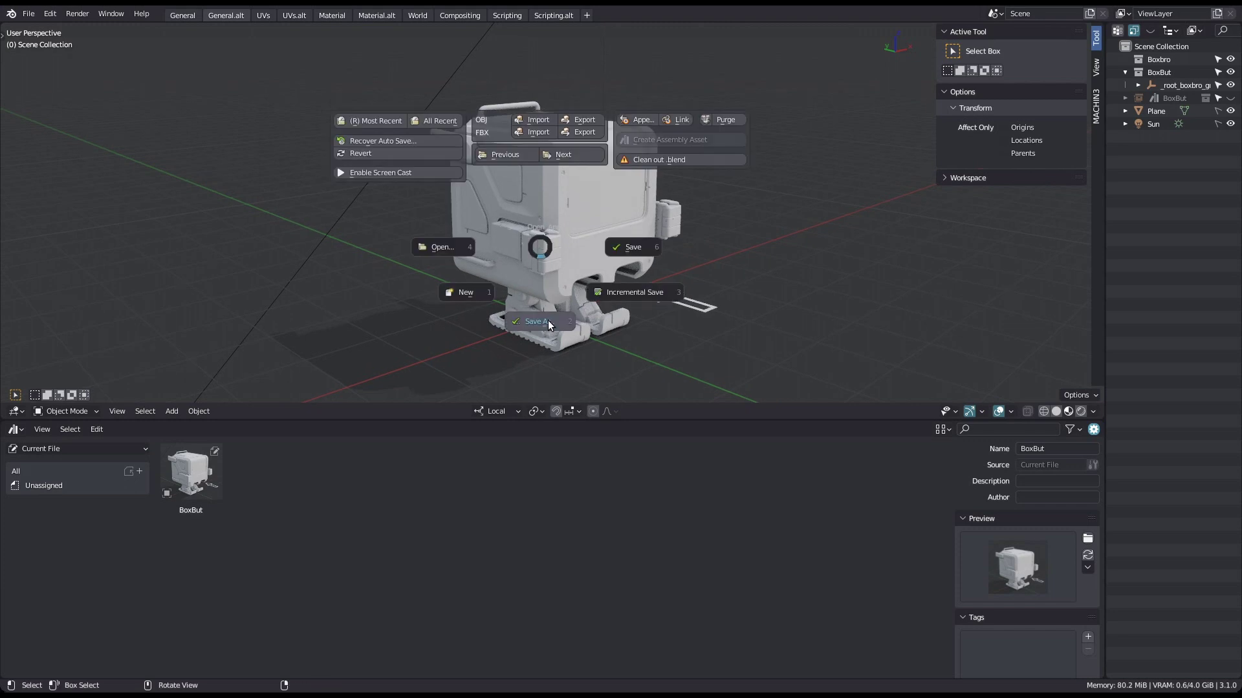
left_click(548, 320)
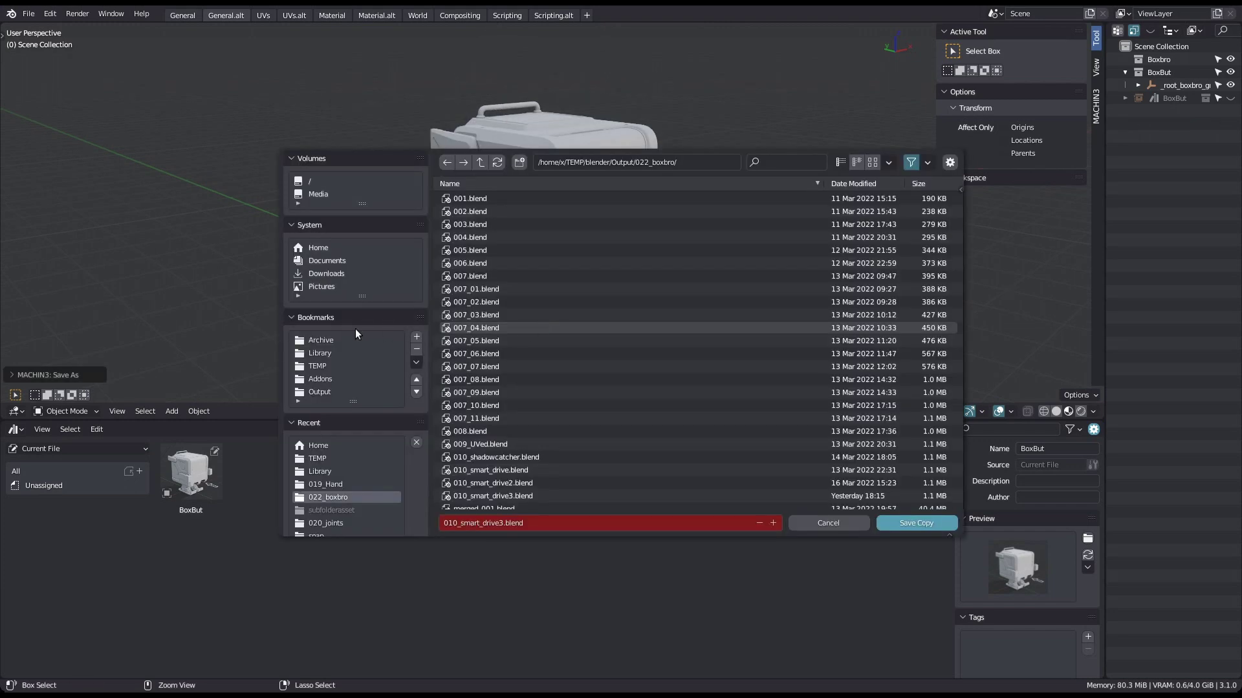
left_click(333, 353)
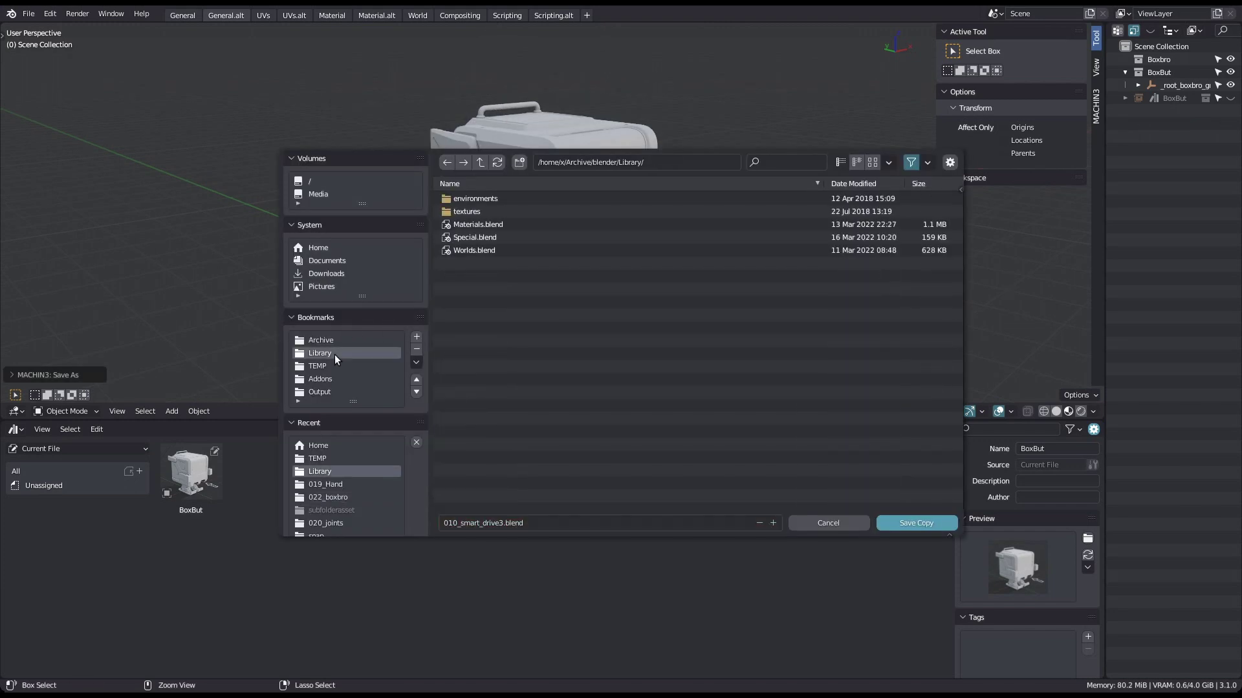
left_click(548, 523)
type("Assembly")
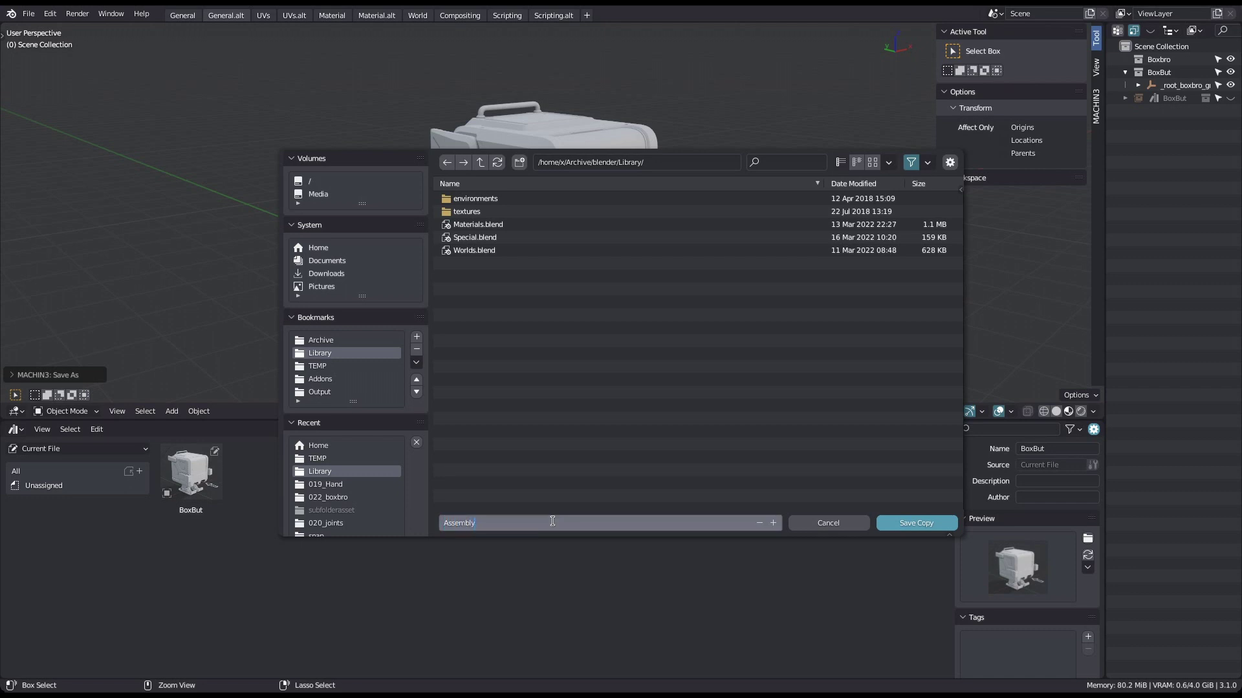
key("Return")
left_click(911, 523)
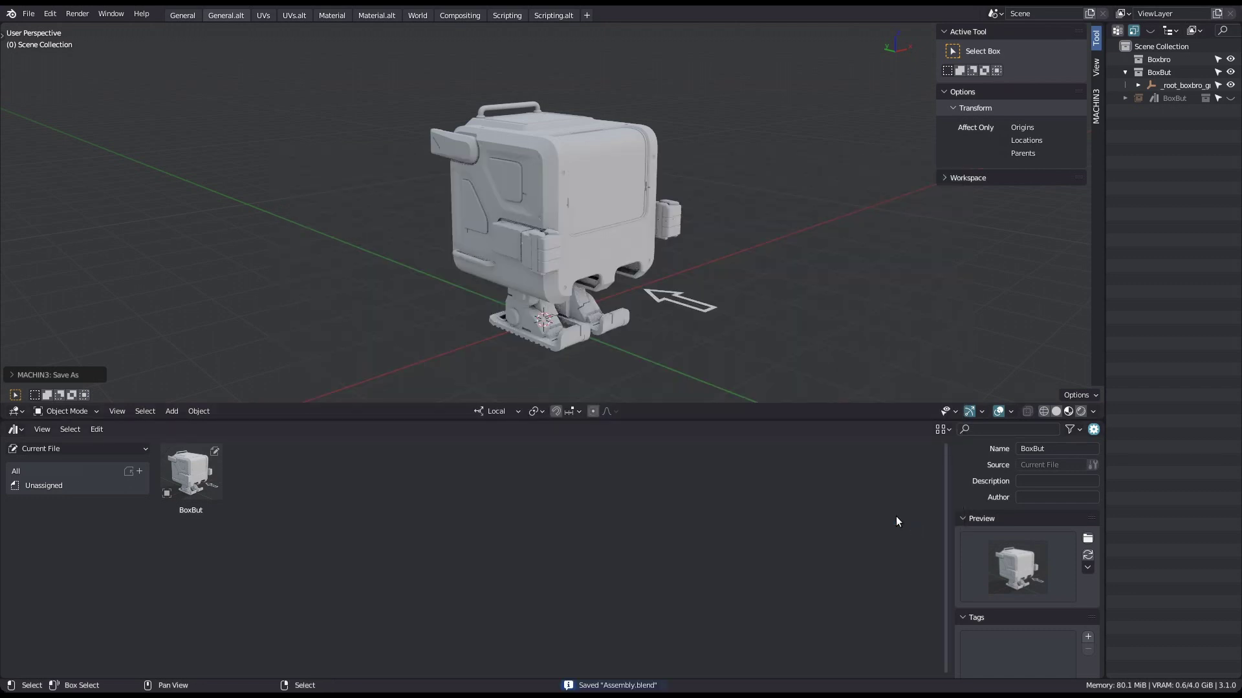
- Switch to the General workspace and clean out the entire .blend file
middle_click_drag(661, 301, 641, 280, "shift")
key("Pause")
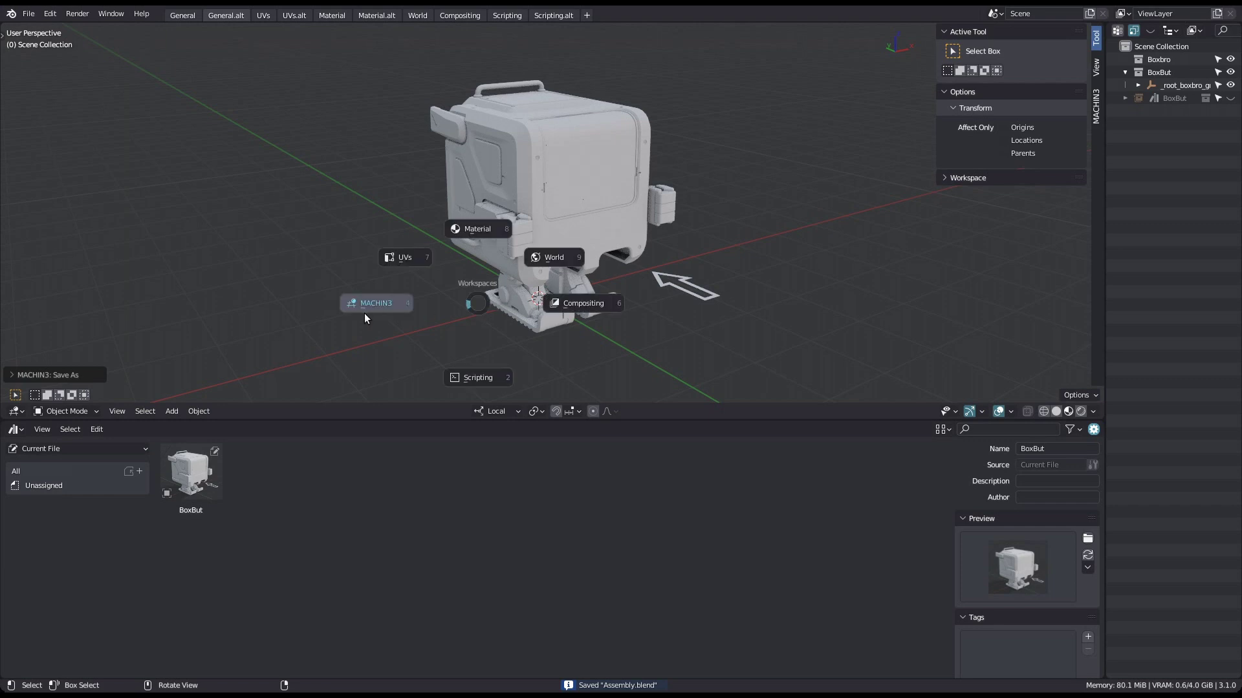
left_click(386, 311)
scroll(494, 332, "down", 1)
key("ctrl+s")
left_click(625, 250)
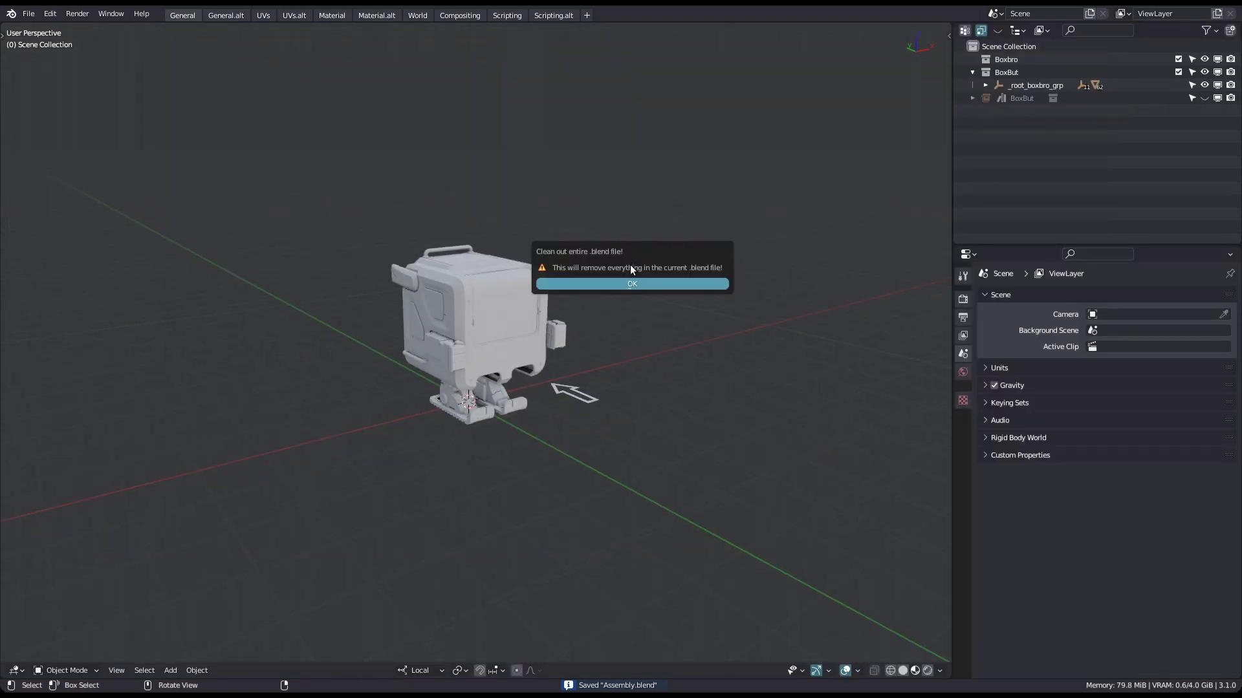
left_click(630, 282)
- Switch to the General.alt workspace and show the Library collection in the asset browser
key("Pause")
left_click(502, 342)
middle_click_drag(519, 342, 480, 333)
middle_click_drag(551, 278, 549, 255, "shift")
left_click(75, 448)
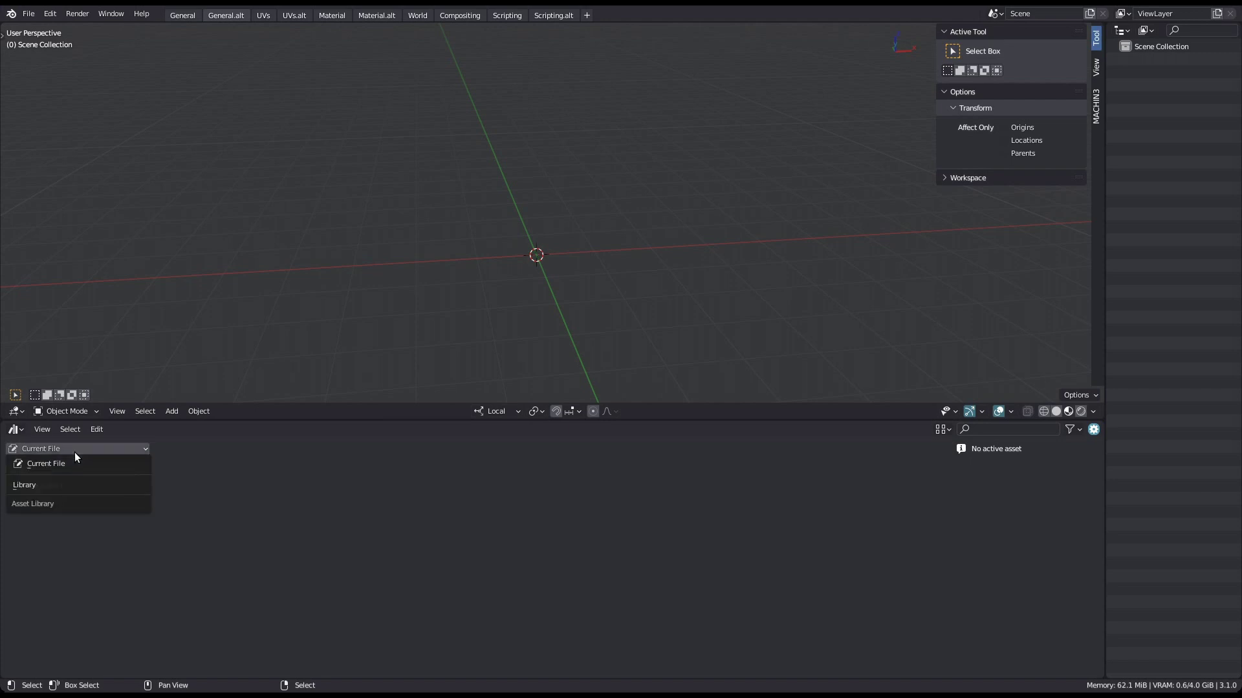
left_click(53, 482)
- Place three instances of the BoxBut asset in the scene, on either side of and behind the origin
left_click_drag(211, 493, 460, 277)
middle_click_drag(452, 282, 464, 257)
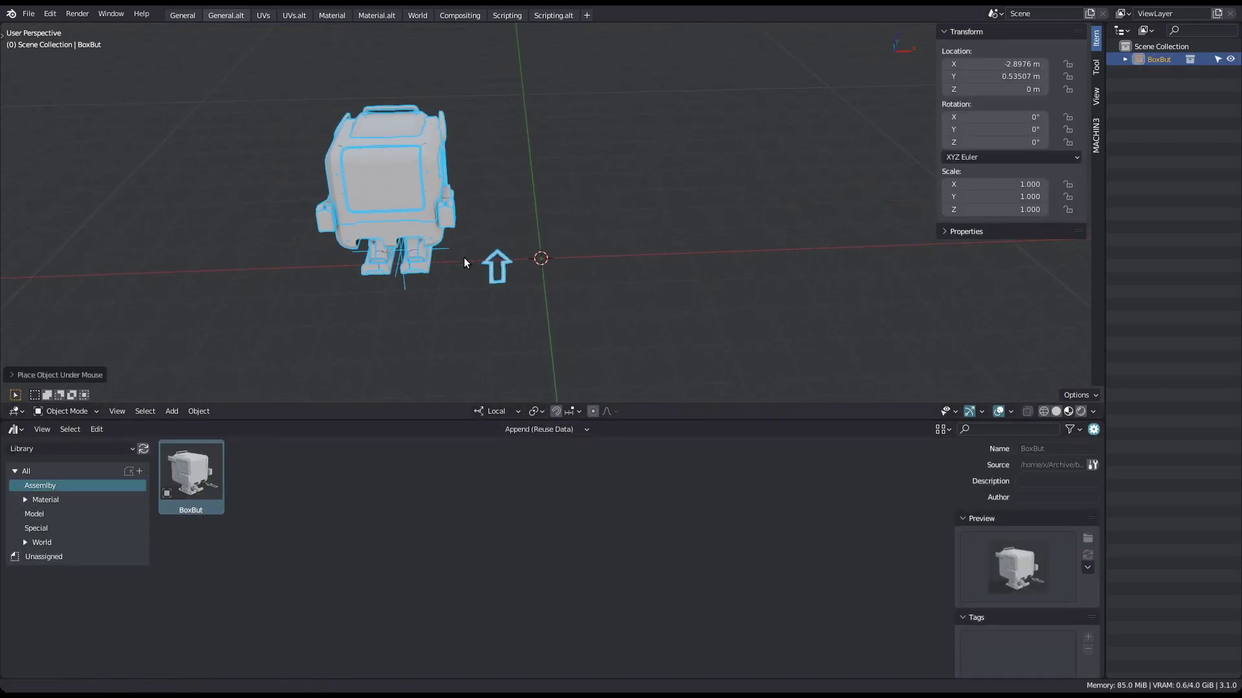
left_click_drag(207, 479, 704, 267)
middle_click_drag(704, 266, 683, 291)
left_click_drag(200, 480, 540, 117)
middle_click_drag(566, 210, 555, 181)
- Select all three BoxBut instances and create an assembly asset named MetaAssembly from them in the Assemlby catalog
left_click(692, 194, "shift")
left_click(418, 194, "shift")
middle_click_drag(587, 223, 546, 219, "shift")
key("ctrl+s")
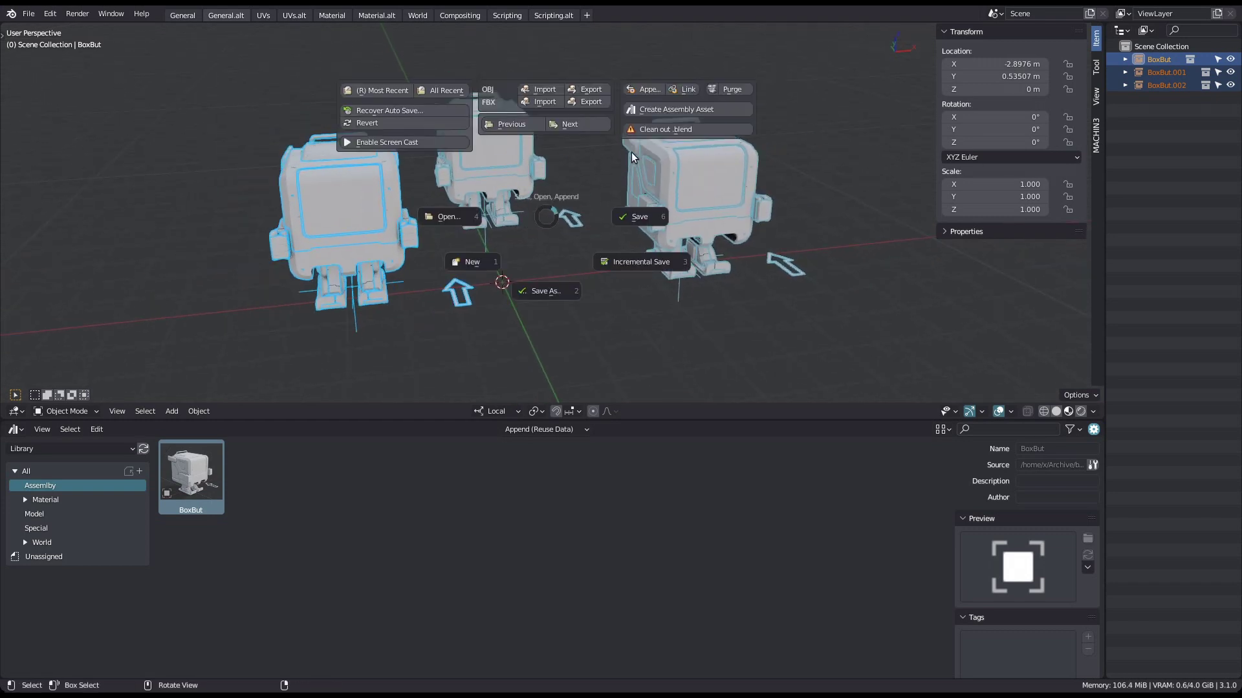
left_click(679, 111)
left_click(703, 128)
type("MetaAssembly")
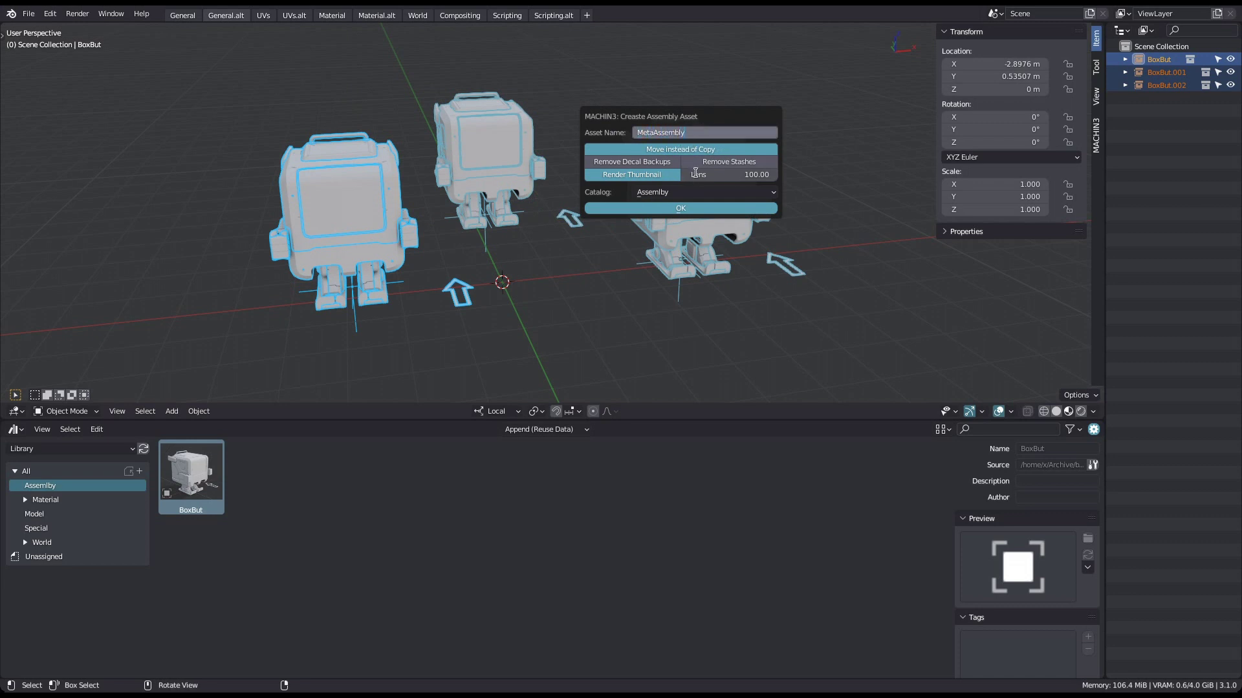
left_click(688, 206)
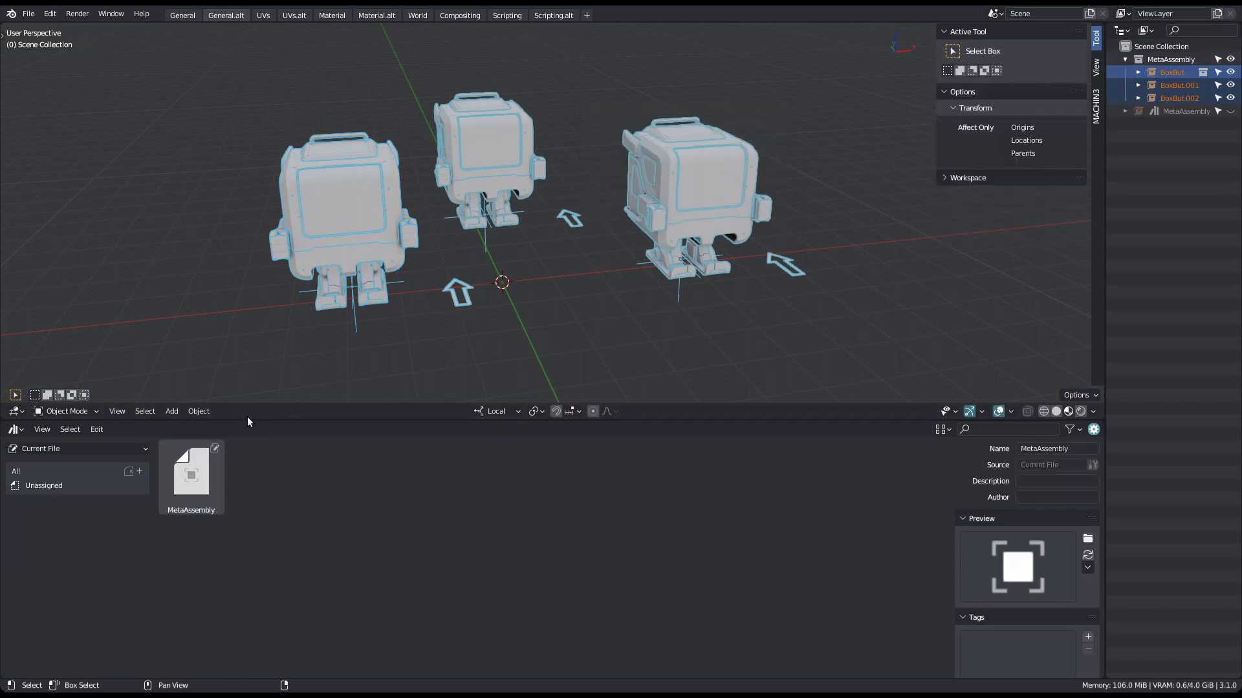
- Load thumb.jpg from the Home folder as the custom preview of the MetaAssembly asset
left_click(212, 487)
left_click(1088, 539)
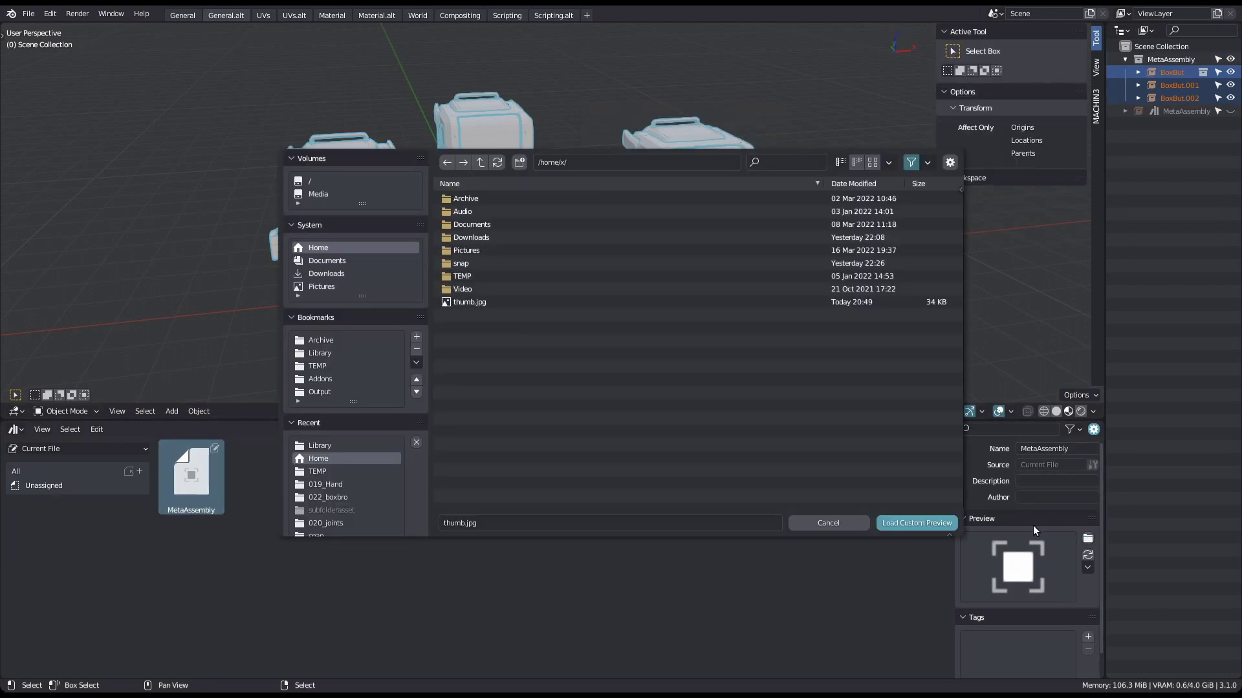
key("Return")
- Deselect the robots and capture a thumbnail screenshot of the viewport area containing all three
scroll(560, 267, "up", 2)
middle_click_drag(568, 269, 572, 270)
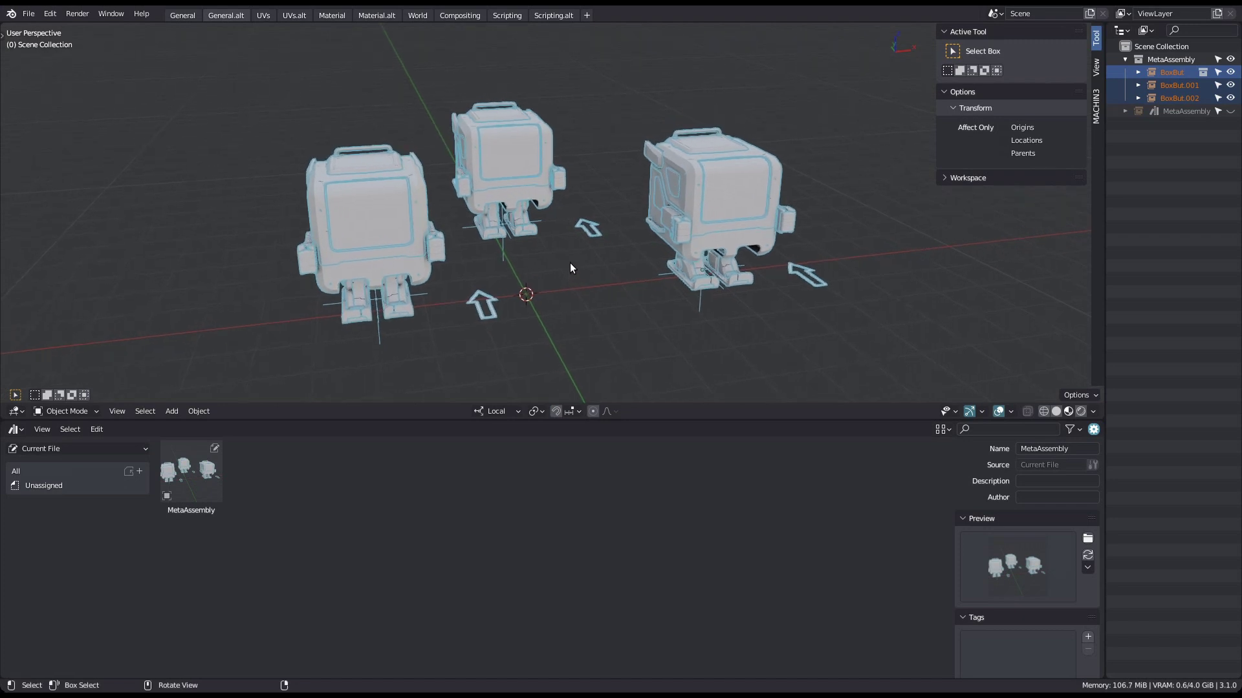
left_click(570, 262)
key("super+w")
mouse_move(693, 223)
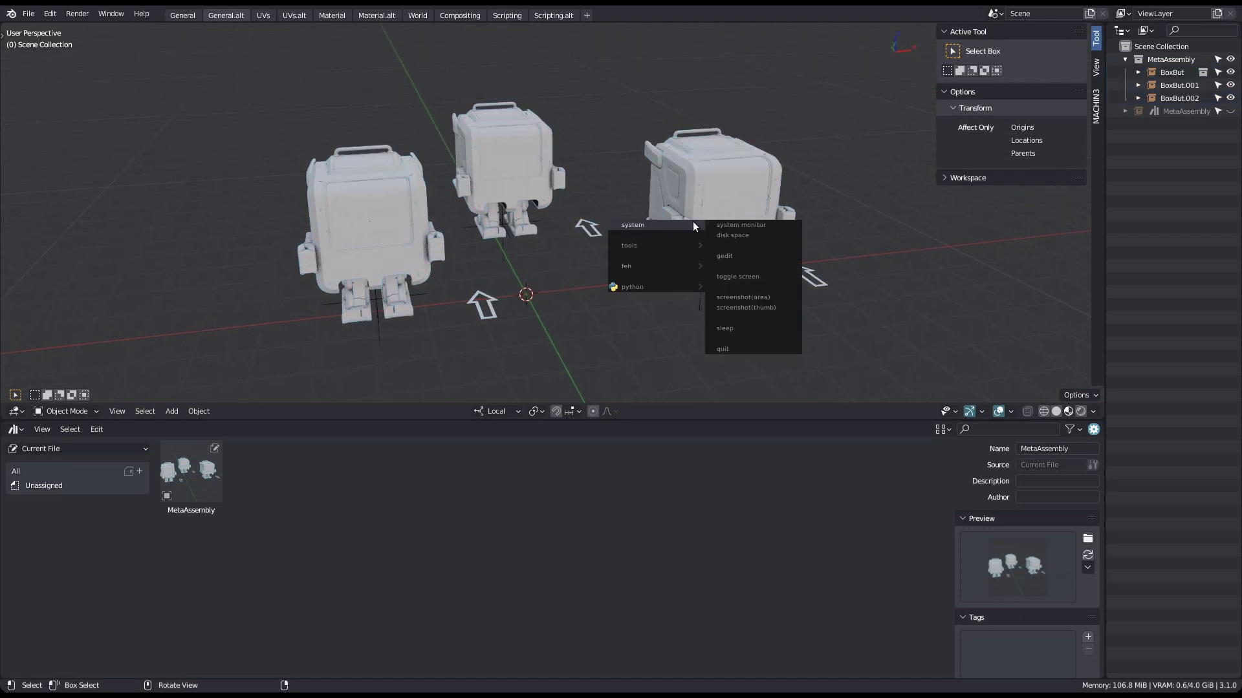
left_click(735, 303)
left_click_drag(263, 36, 853, 381)
- Replace the MetaAssembly asset's preview with the newly captured thumb.jpg
left_click(178, 465)
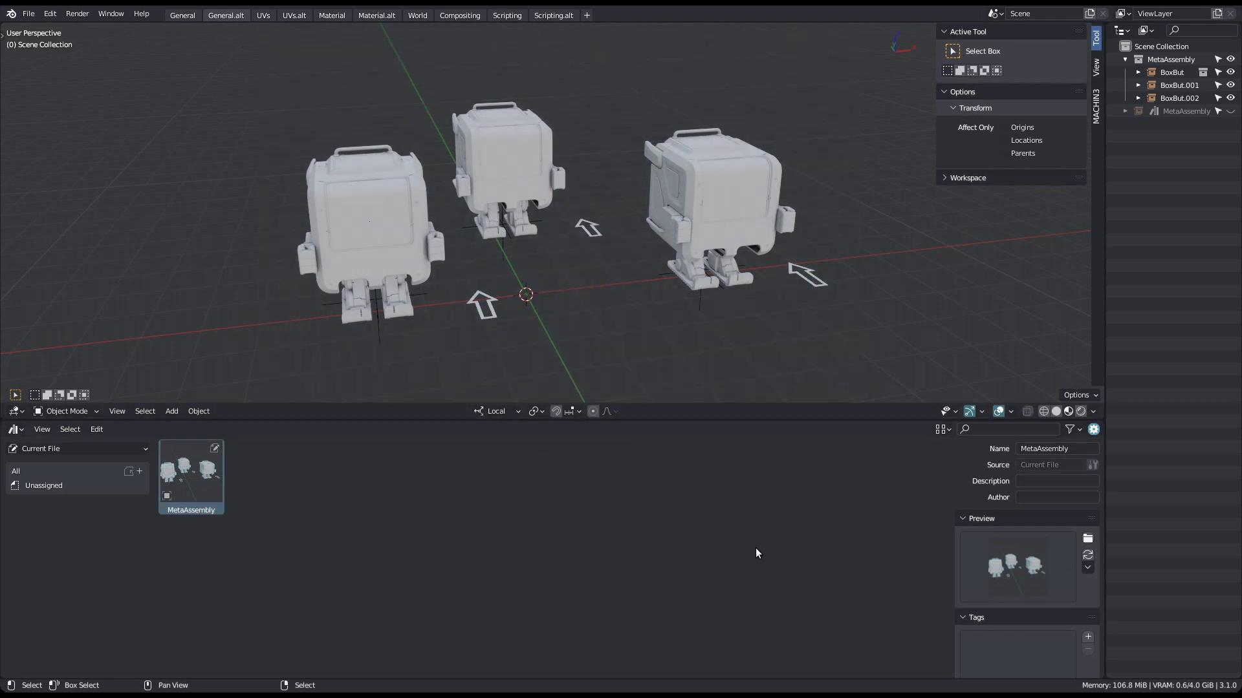
left_click(1088, 538)
double_click(482, 300)
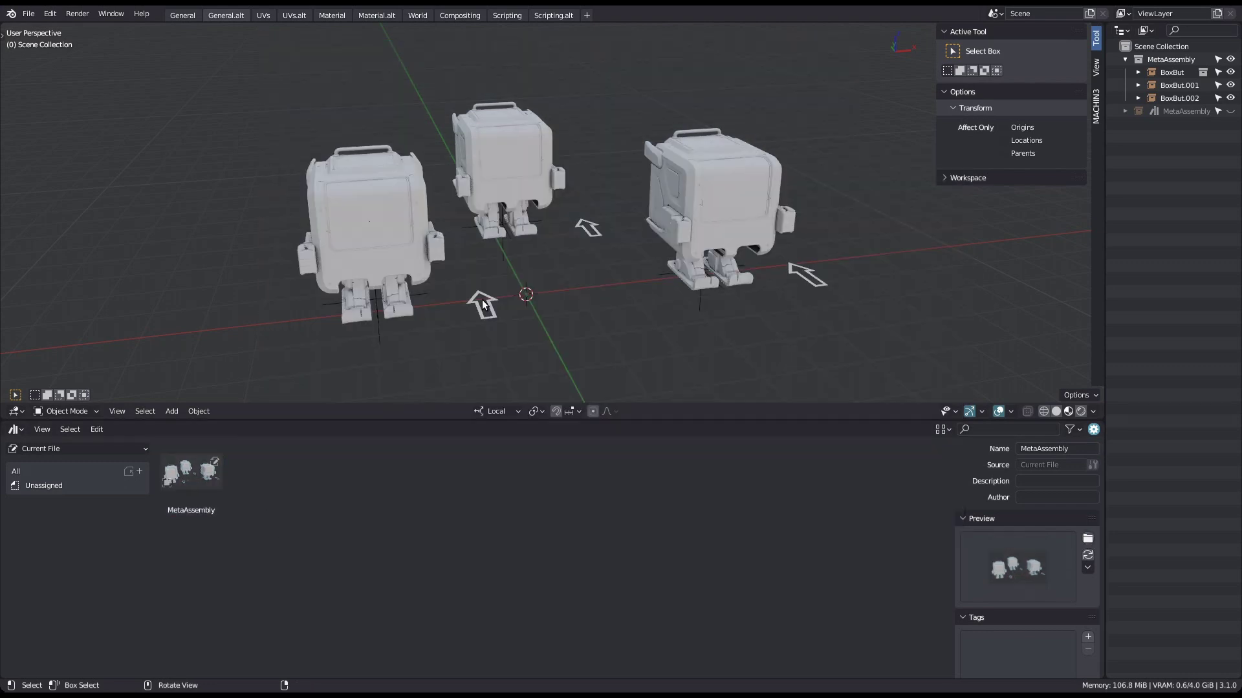
- Save a copy of the file in the Library folder as Assembly1.blend
middle_click_drag(548, 227, 534, 227)
key("ctrl+s")
left_click(487, 327)
left_click(349, 352)
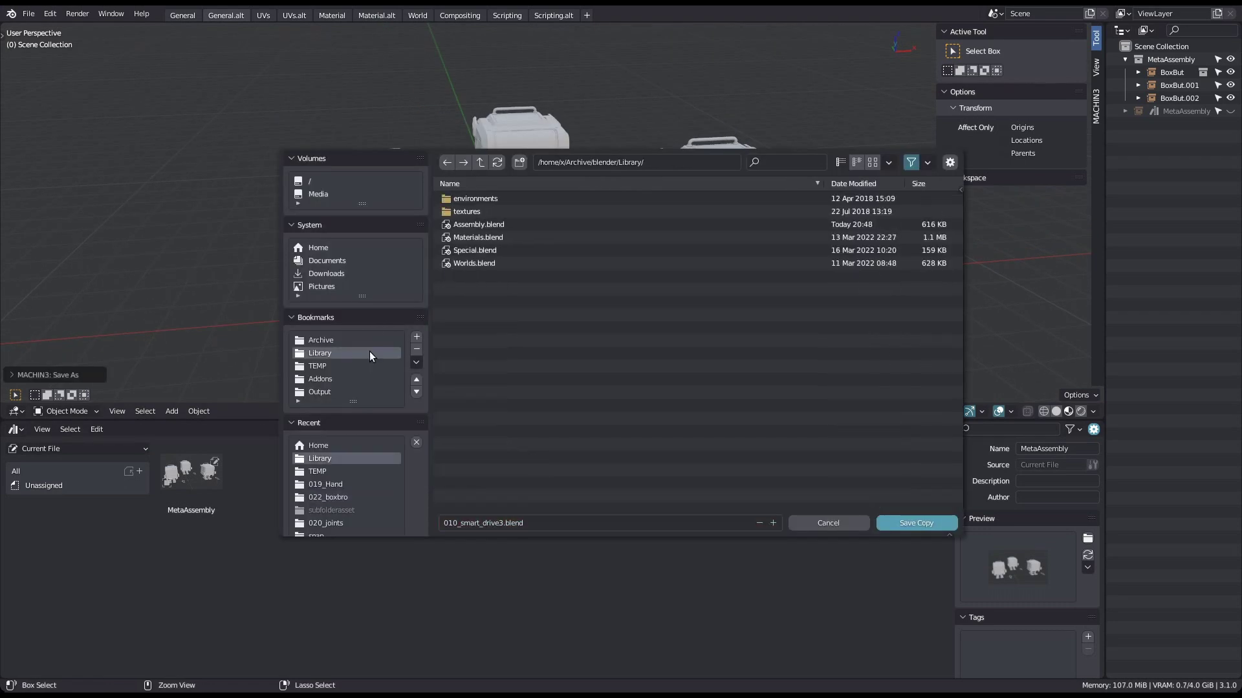
left_click(482, 224)
left_click(773, 523)
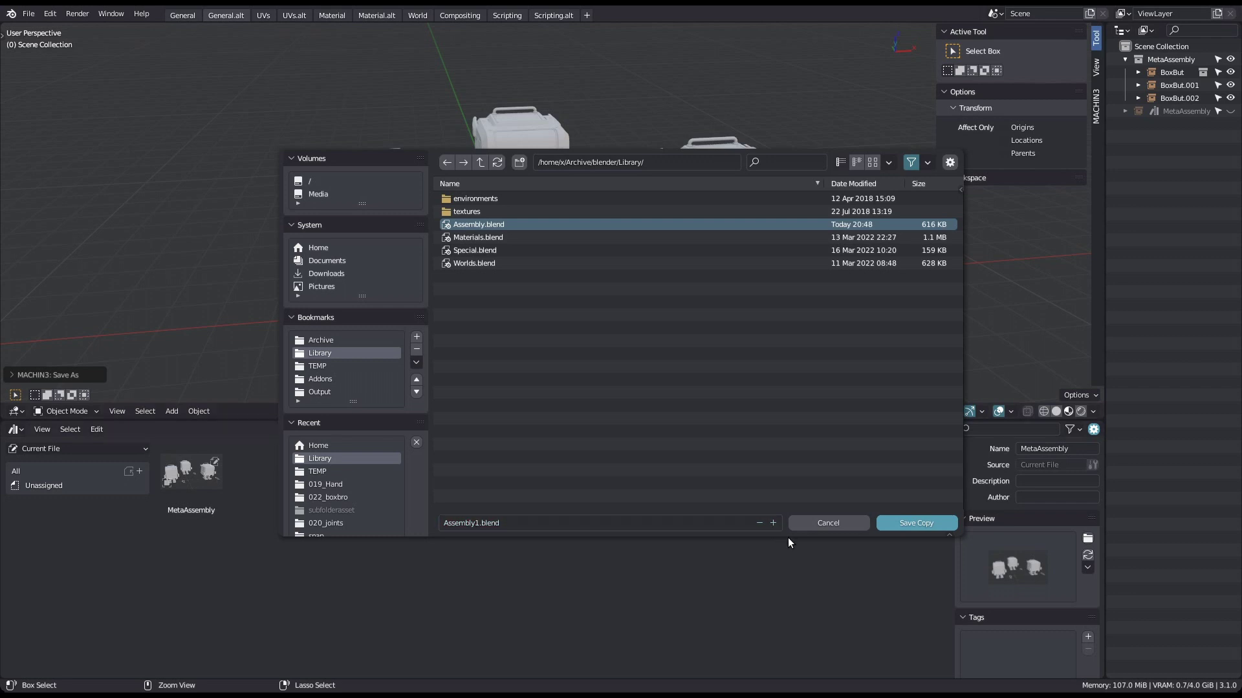
left_click(932, 523)
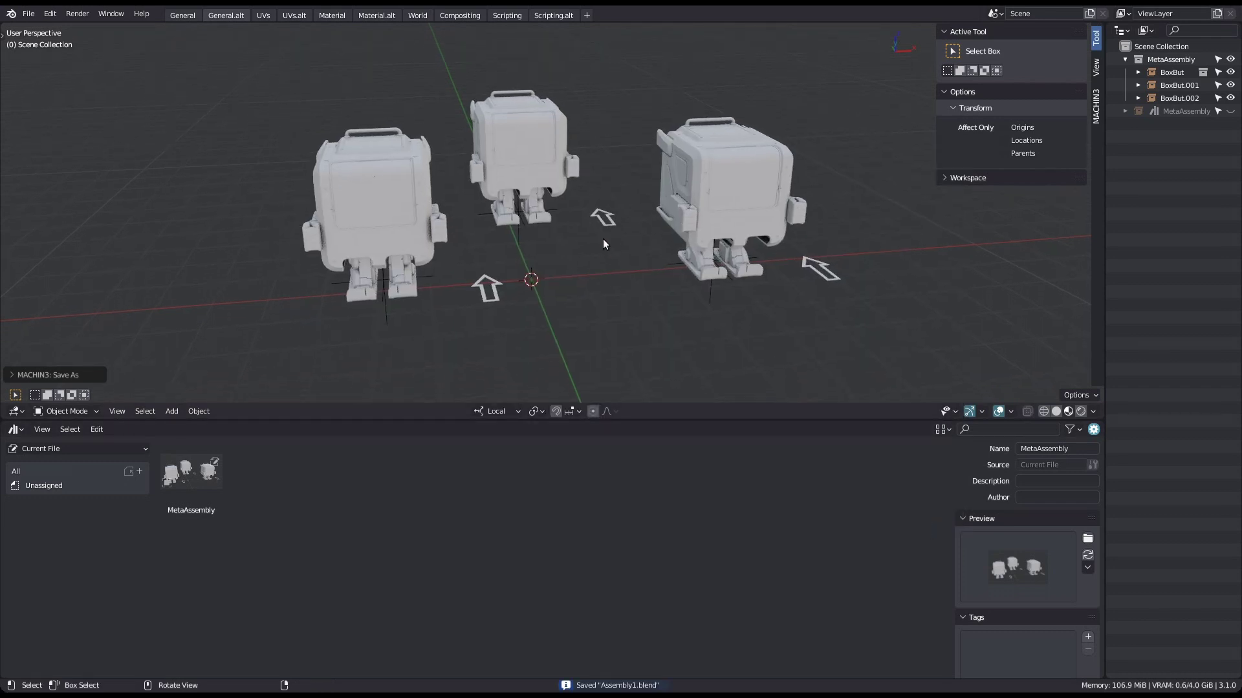
- Start a new empty file and switch to the General.alt workspace with the asset browser
middle_click_drag(602, 239, 591, 244)
key("F1")
key("ctrl+s")
left_click(447, 381)
middle_click_drag(502, 365, 510, 350)
key("F1")
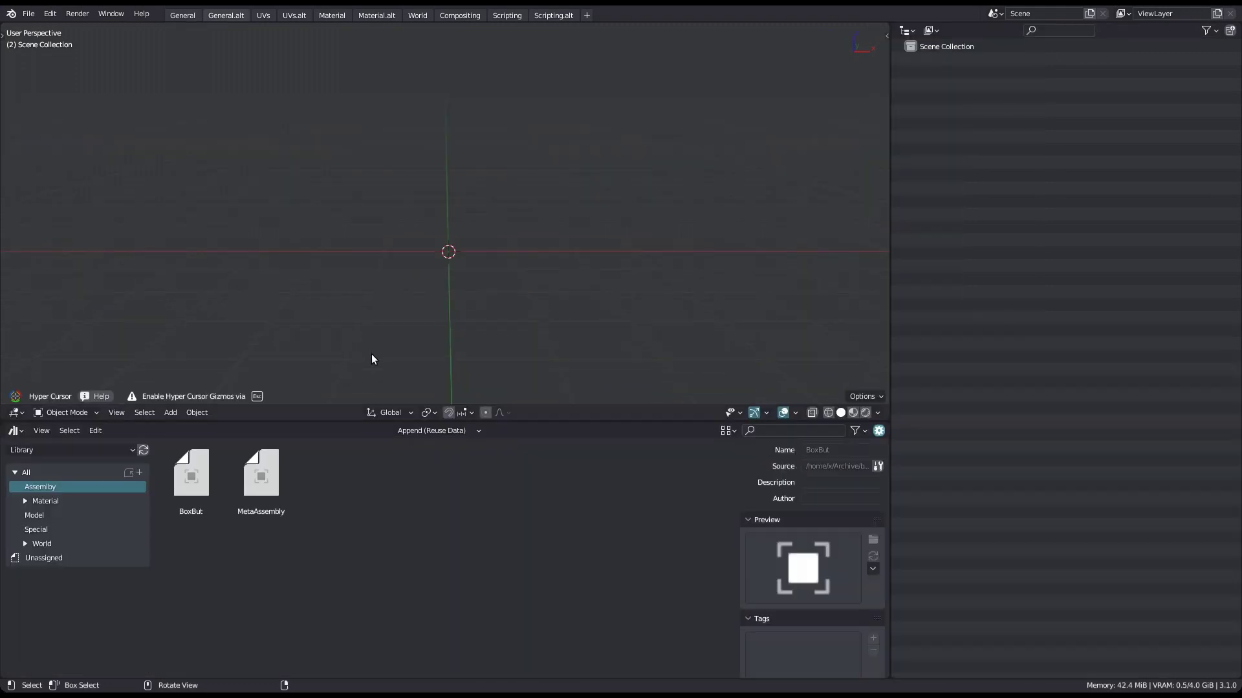
- Place the MetaAssembly asset in the scene and duplicate it twice, with one copy beside it and one behind
left_click_drag(288, 510, 173, 291)
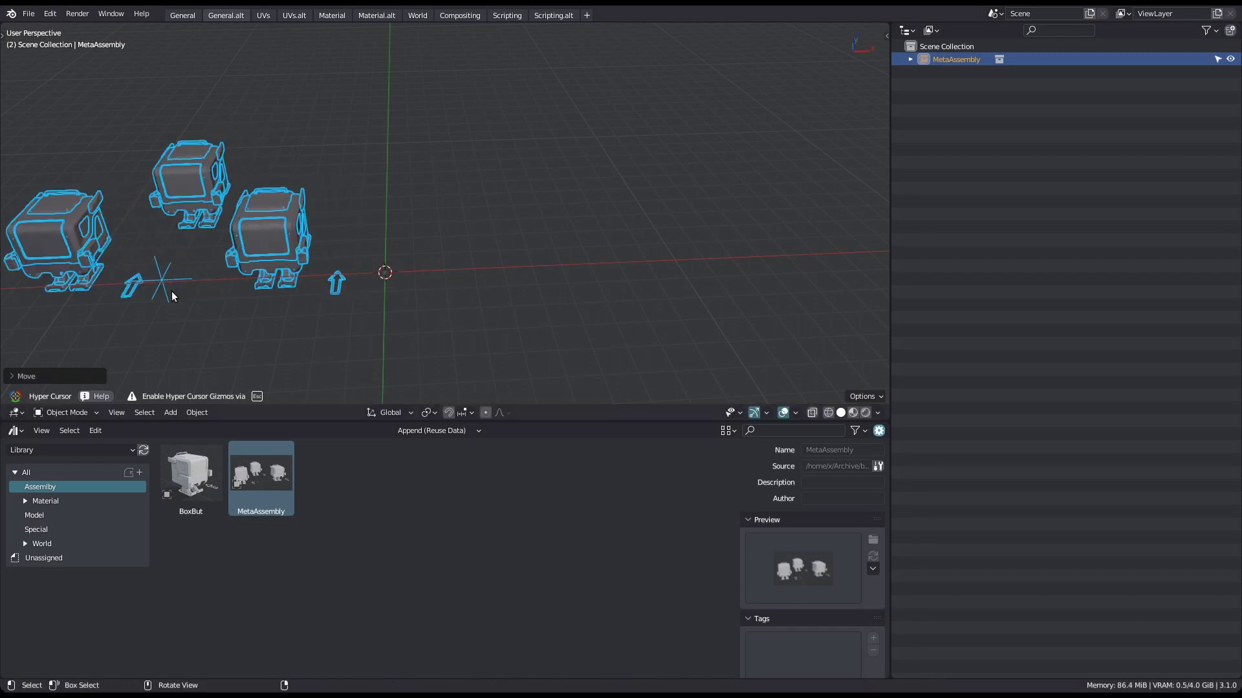
key("shift+d")
left_click(550, 276)
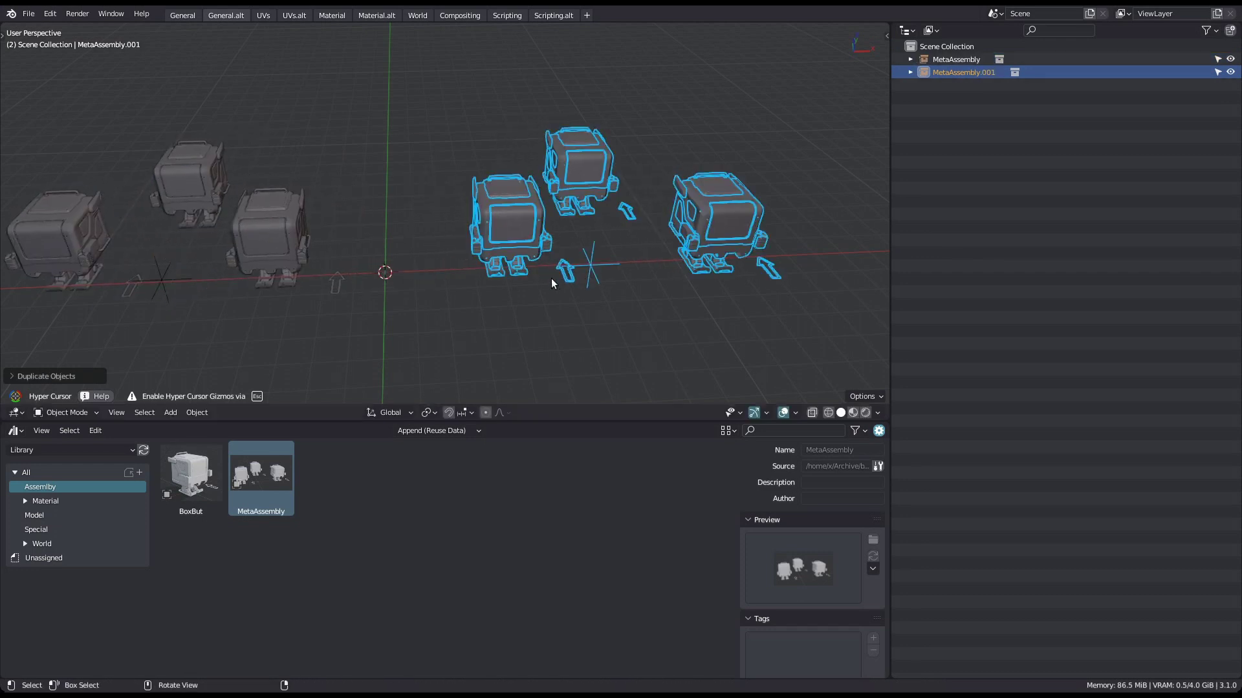
key("shift+d")
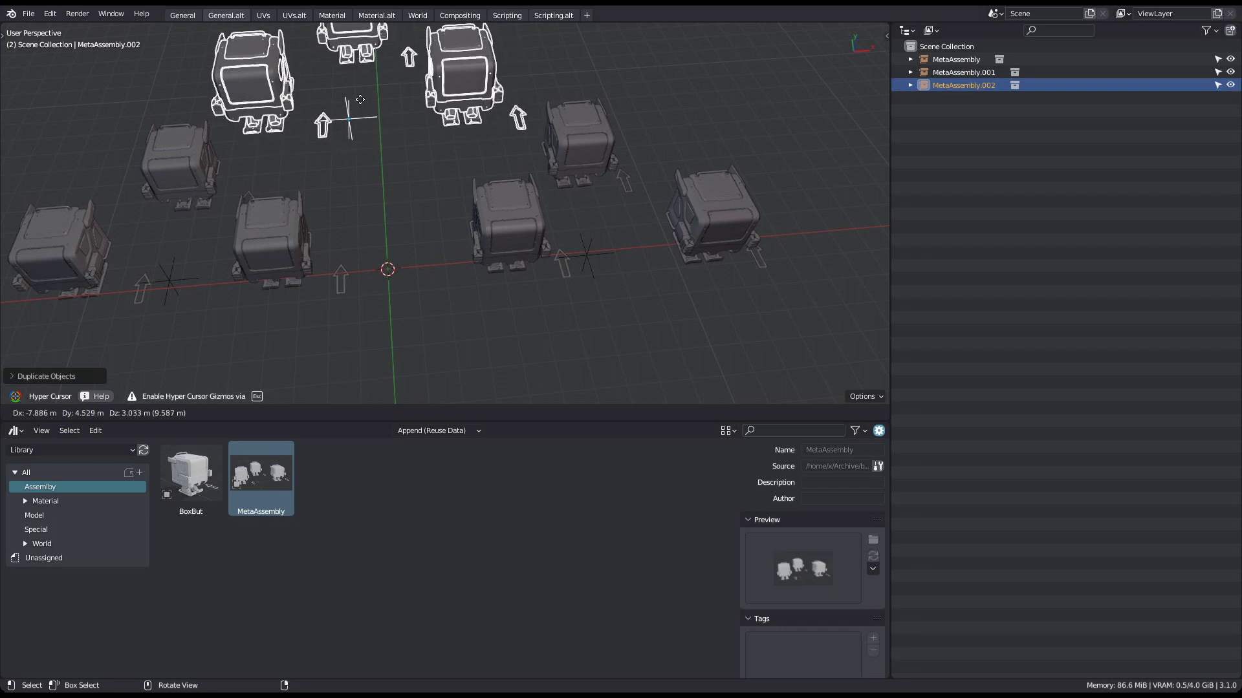
left_click(362, 107)
middle_click_drag(363, 108, 430, 169)
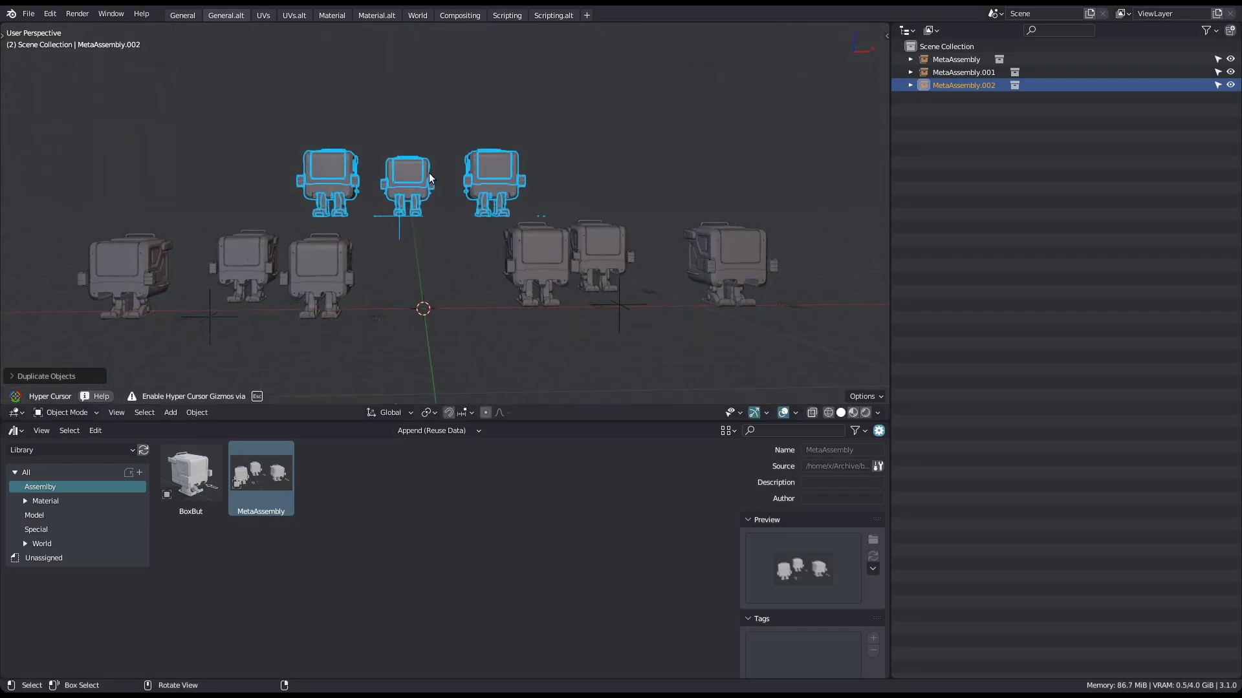
key("alt+g")
key("F9")
key("ctrl+z")
middle_click_drag(367, 185, 373, 253)
- Align the rear MetaAssembly copy to the floor and apply the same alignment to the two front groups
key("alt+a")
left_click(403, 158)
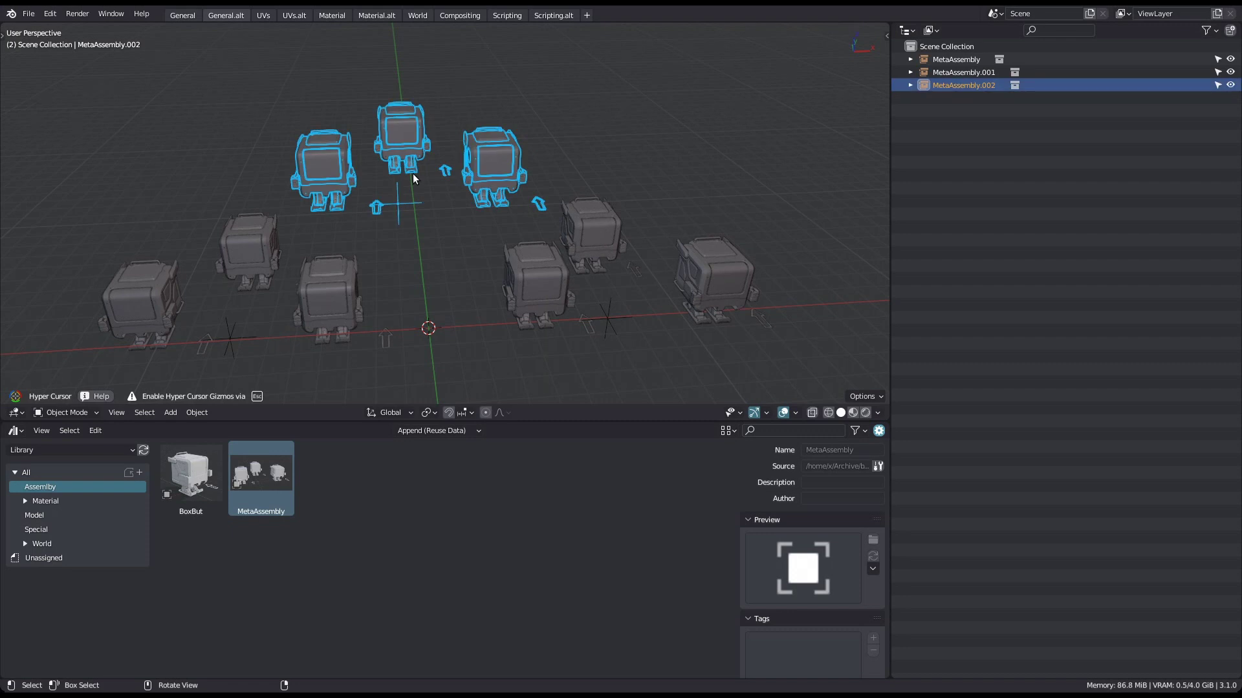
key("alt+a")
left_click(600, 189)
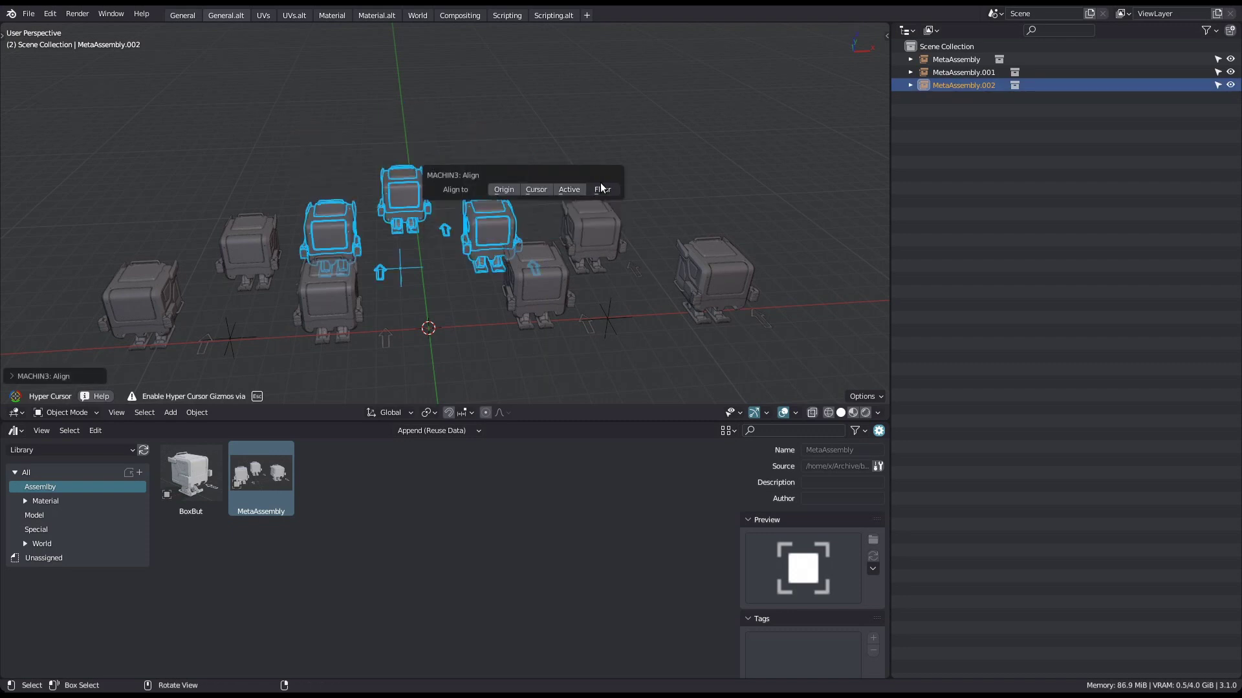
left_click(569, 312)
left_click(290, 327)
key("shift+r")
- Move the rear MetaAssembly group along Y and X to about X -0.42 m, Y 6.05 m
middle_click_drag(422, 298, 421, 349)
left_click(412, 240)
middle_click_drag(411, 242, 413, 258)
key("g")
key("y")
left_click(410, 222)
key("g")
key("x")
left_click(418, 213)
- Select all three MetaAssembly groups and switch to the General workspace
middle_click_drag(419, 205, 385, 148)
left_click_drag(124, 132, 685, 366)
middle_click_drag(555, 285, 566, 264)
key("Pause")
left_click(356, 254)
middle_click_drag(488, 285, 542, 296, "shift")
- Create an assembly asset named MetaMetaAssembly from the selection and assign it to the Assembly catalog
key("ctrl+s")
left_click(676, 181)
left_click(703, 204)
type("Meta")
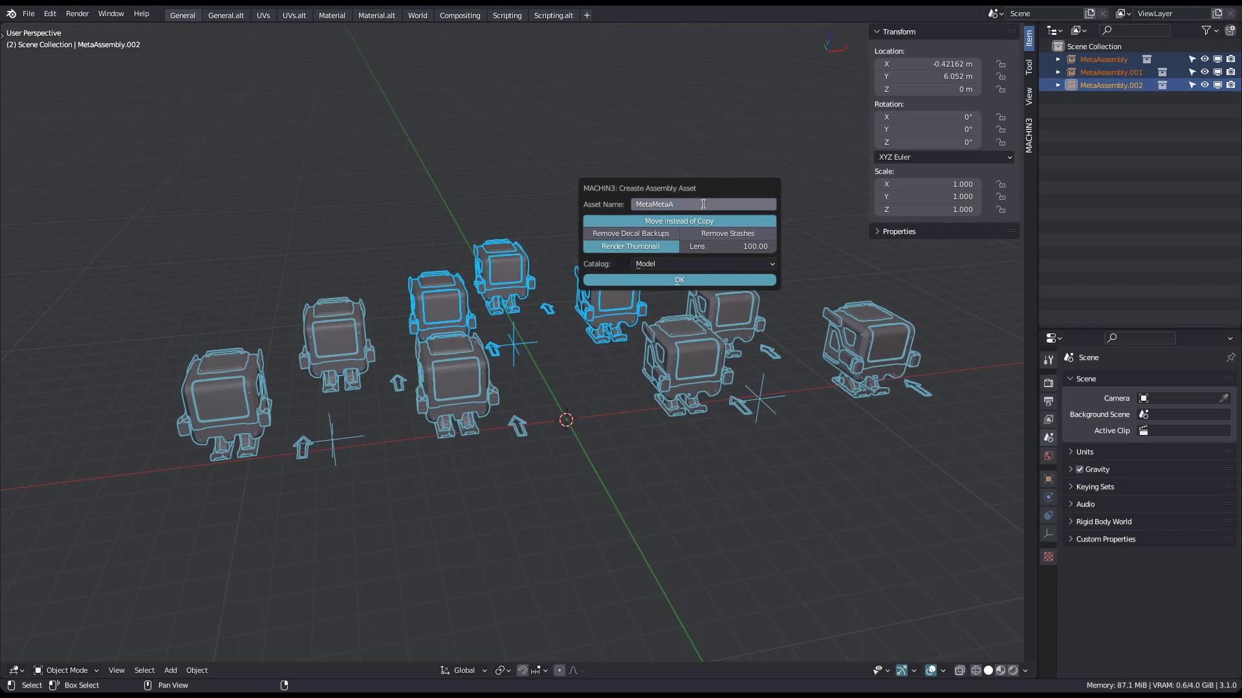
type("MetaAssembly")
left_click(658, 262)
left_click(678, 289)
left_click(684, 279)
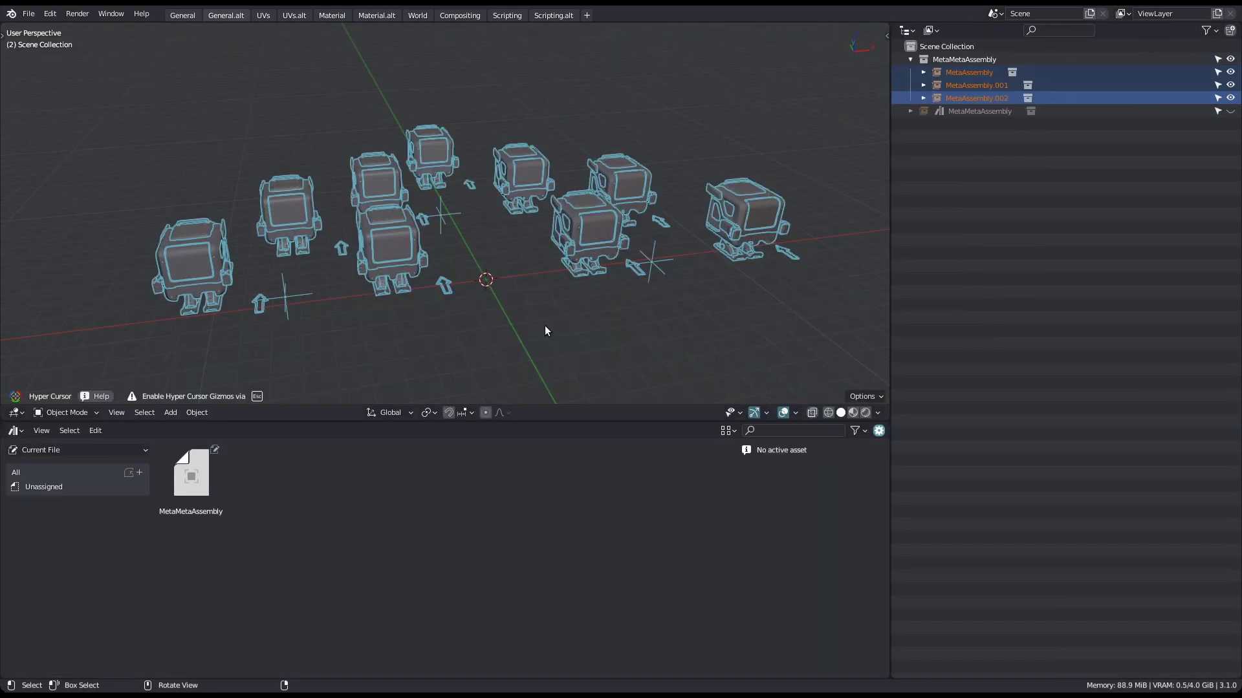
- Load thumb.jpg from the home folder as the MetaMetaAssembly asset's custom preview
left_click(191, 479)
left_click(872, 542)
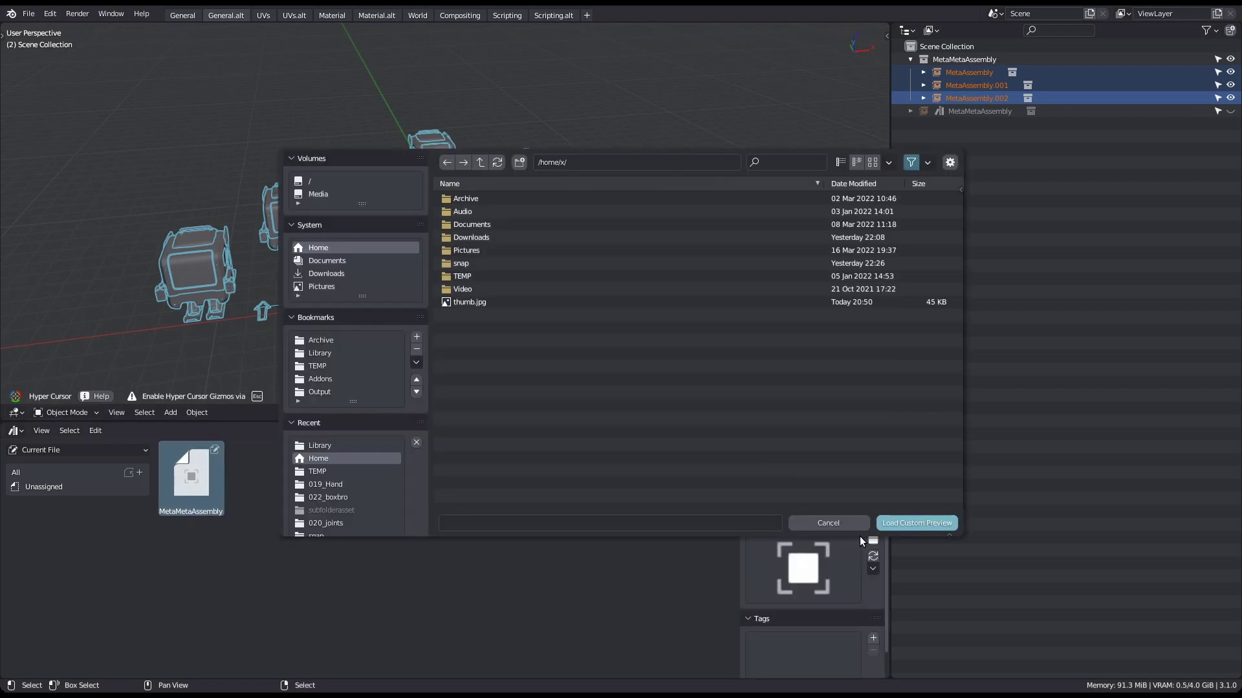
double_click(480, 302)
scroll(468, 270, "down", 2)
middle_click_drag(486, 270, 468, 257)
scroll(474, 262, "up", 2)
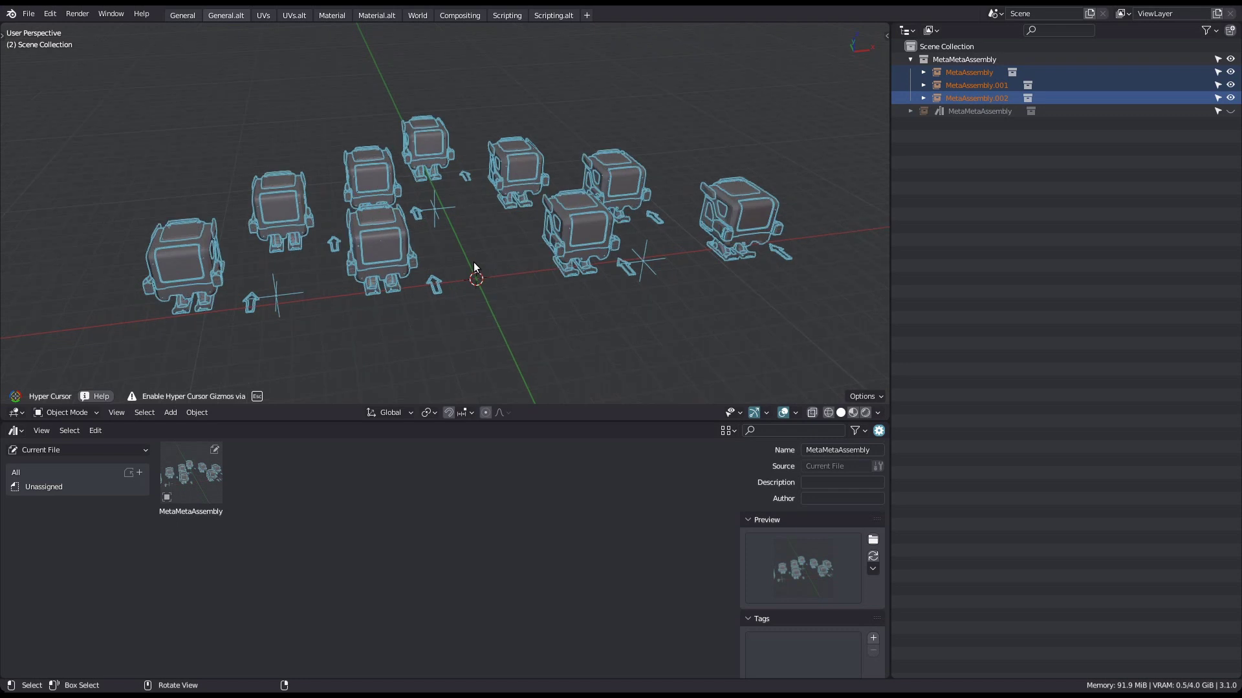
- Deselect everything, switch to shading without overlays, and capture a thumbnail screenshot of the area containing all nine robots
left_click(474, 264)
scroll(474, 265, "down", 1)
key("Page_Up")
mouse_move(368, 245)
middle_mouse_down()
mouse_move(336, 247)
mouse_move(389, 234)
middle_mouse_up()
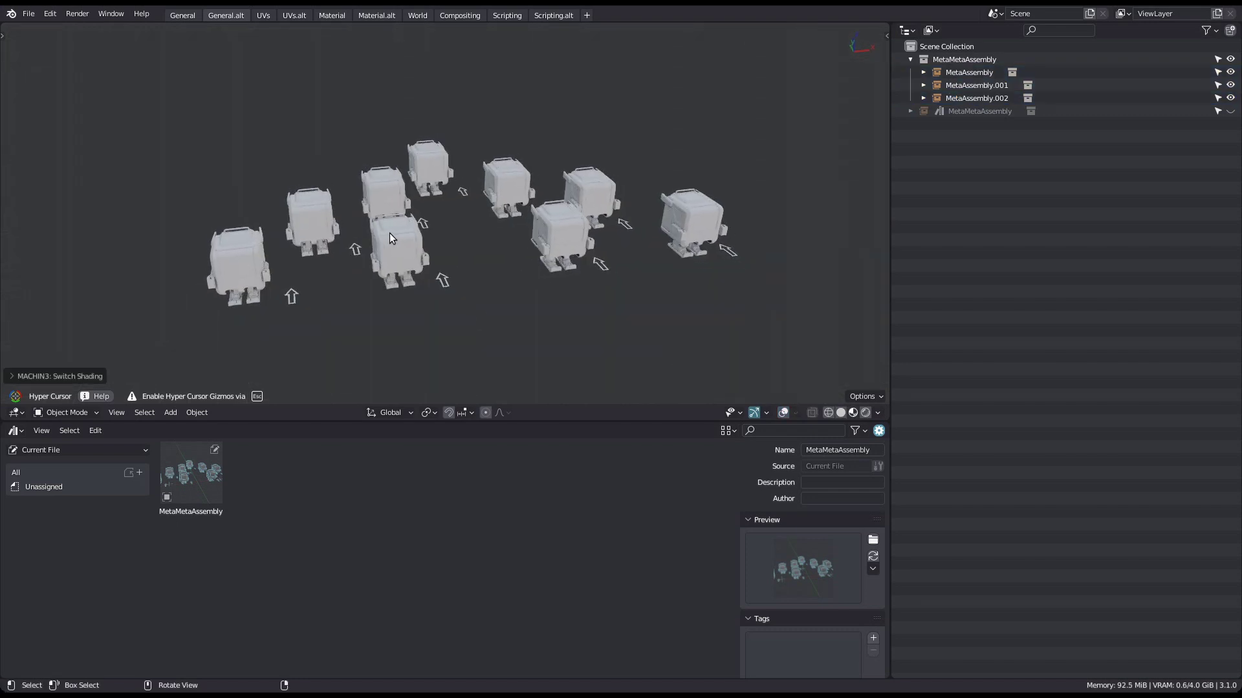
right_click(390, 238)
left_click_drag(163, 106, 750, 357)
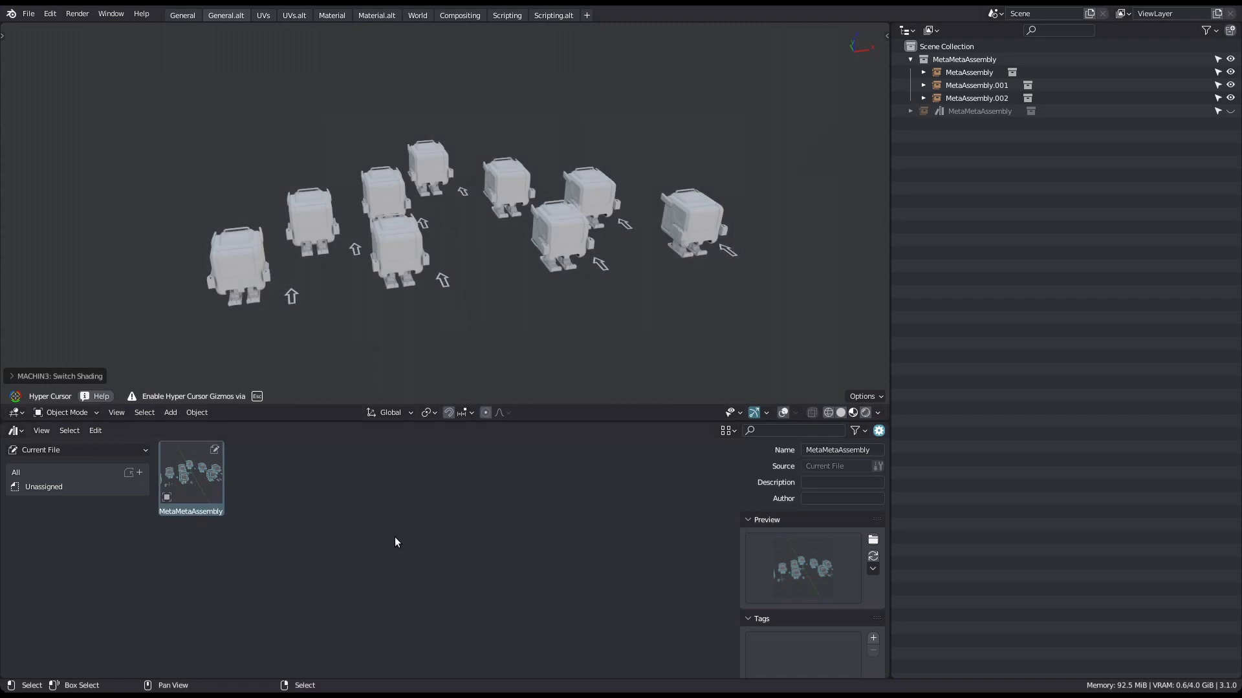
- Replace the MetaMetaAssembly asset's preview with the newly captured thumb.jpg
left_click(873, 540)
left_click(510, 302)
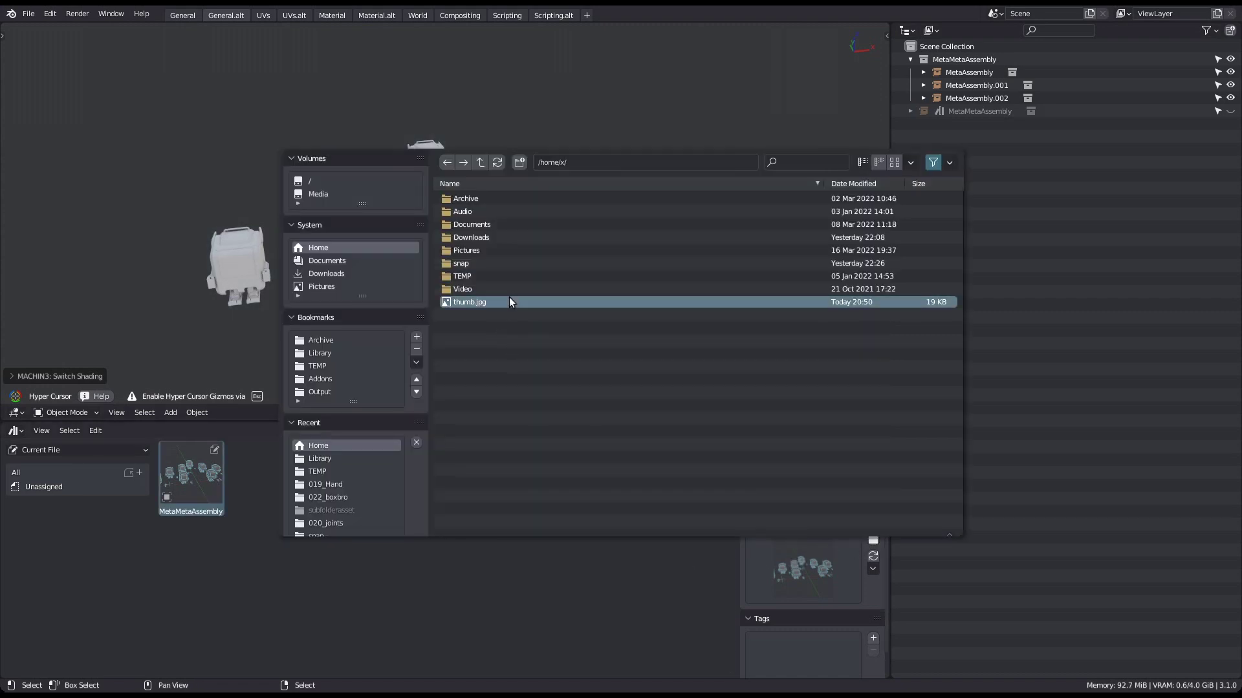
double_click(509, 298)
- Switch the General workspace's viewport to the same light shading without overlays
middle_click_drag(503, 247, 510, 243)
left_click(529, 242)
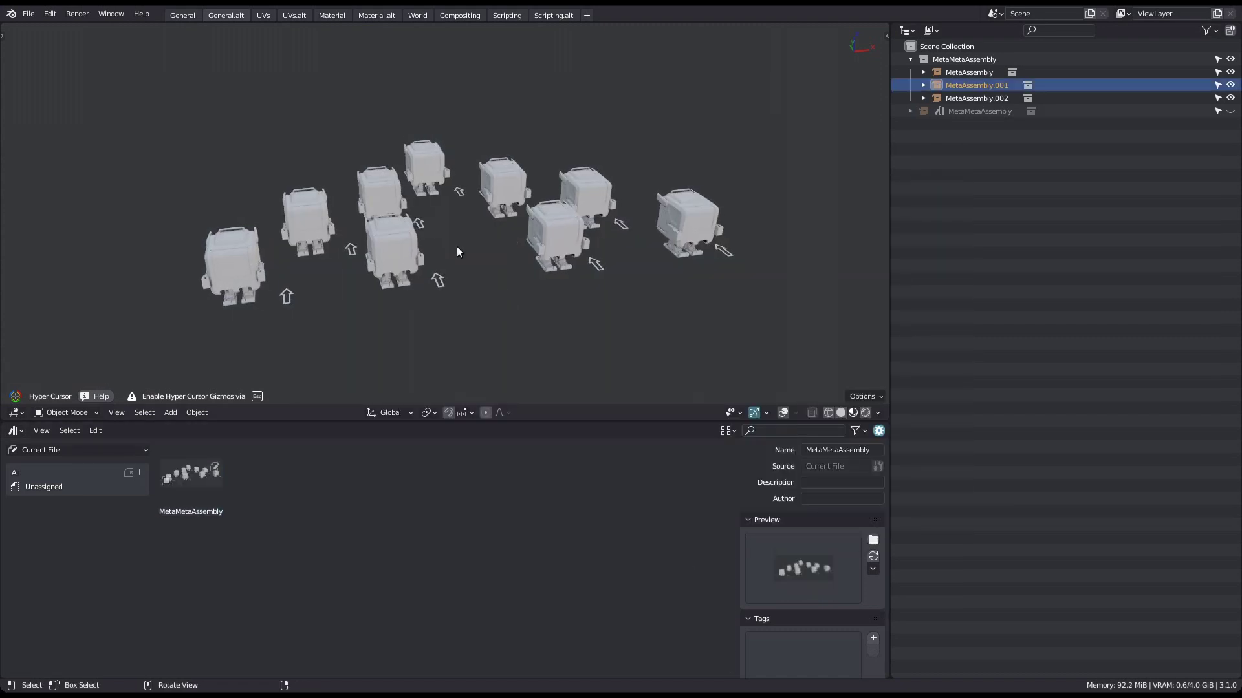
key("Pause")
left_click(590, 273)
key("Pause")
left_click(386, 281)
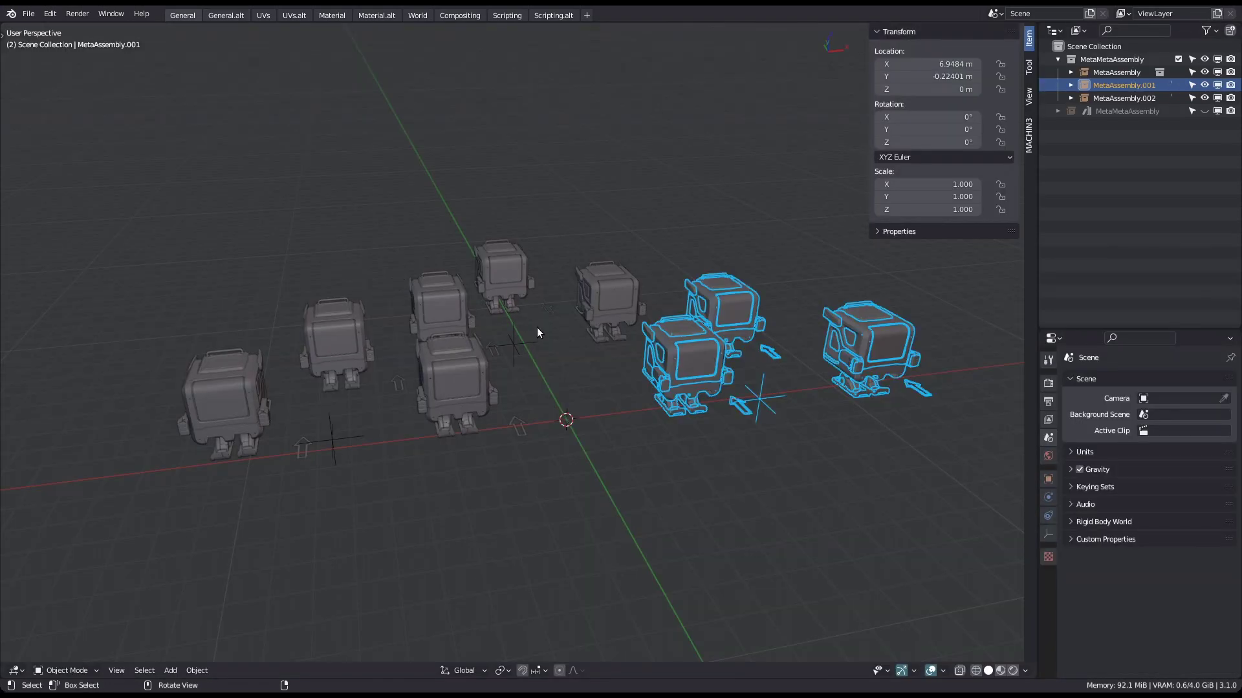
key("z")
left_click(543, 309)
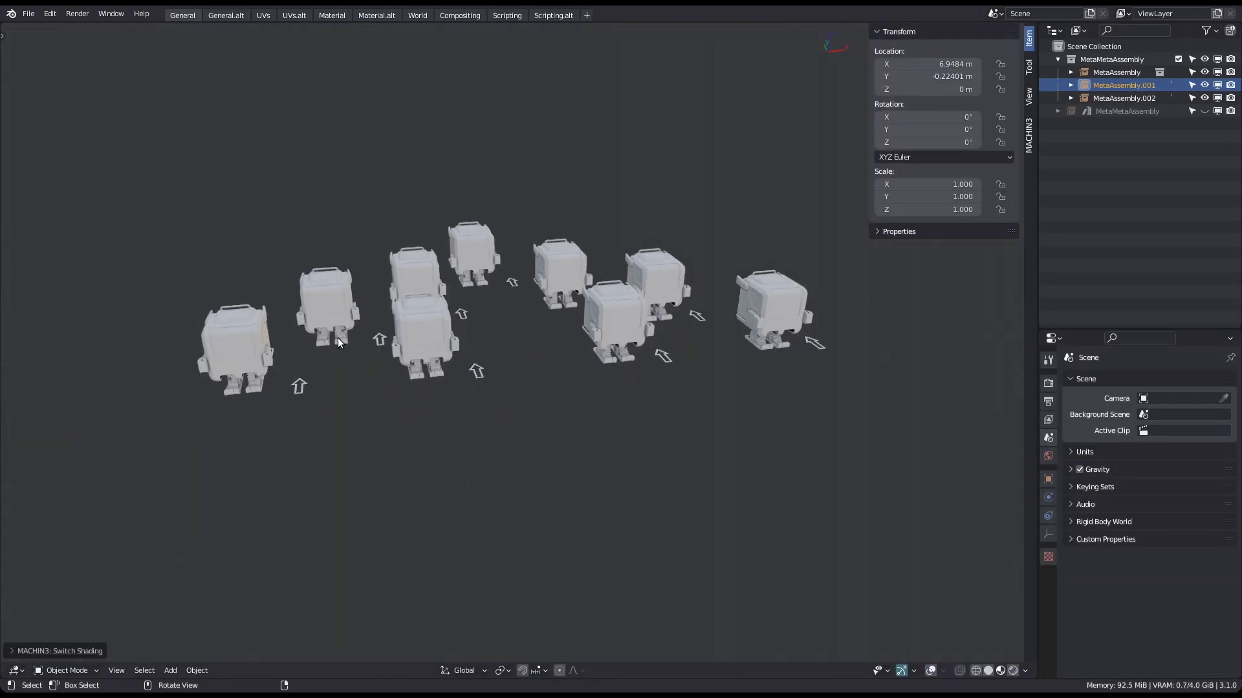
- From the General.alt workspace, save a copy of the file in the Library folder as Assembly2.blend
key("ctrl+Page_Down")
key("ctrl+s")
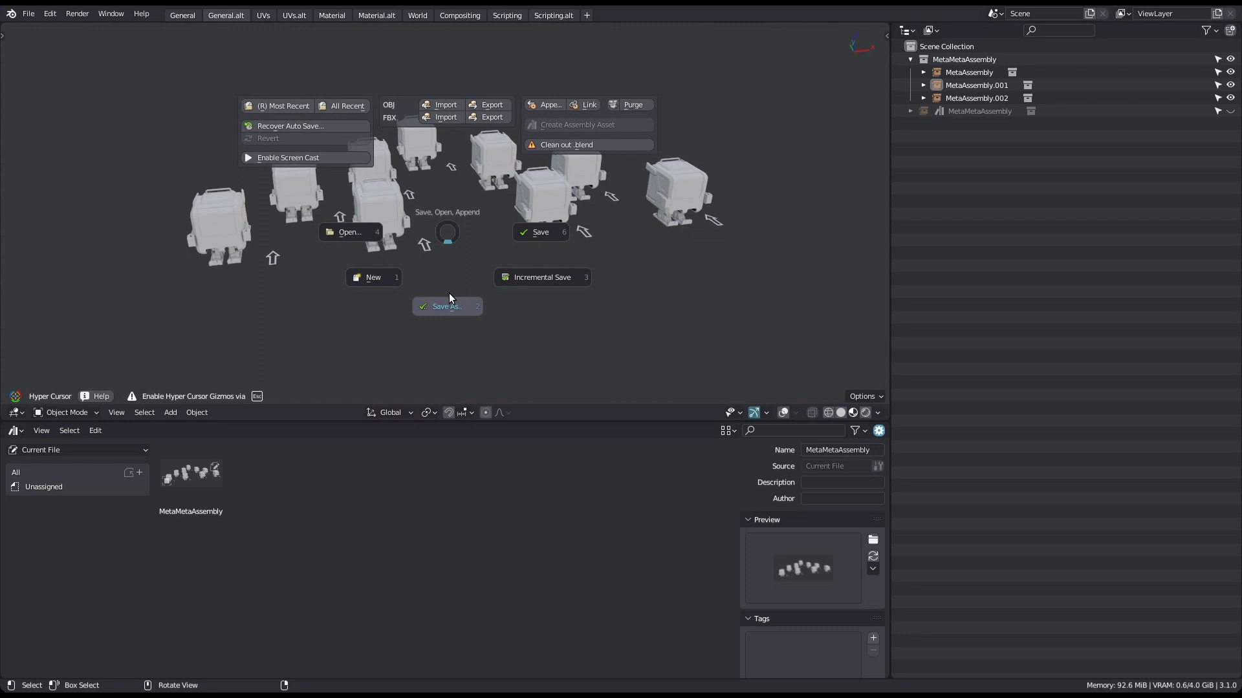
left_click(449, 303)
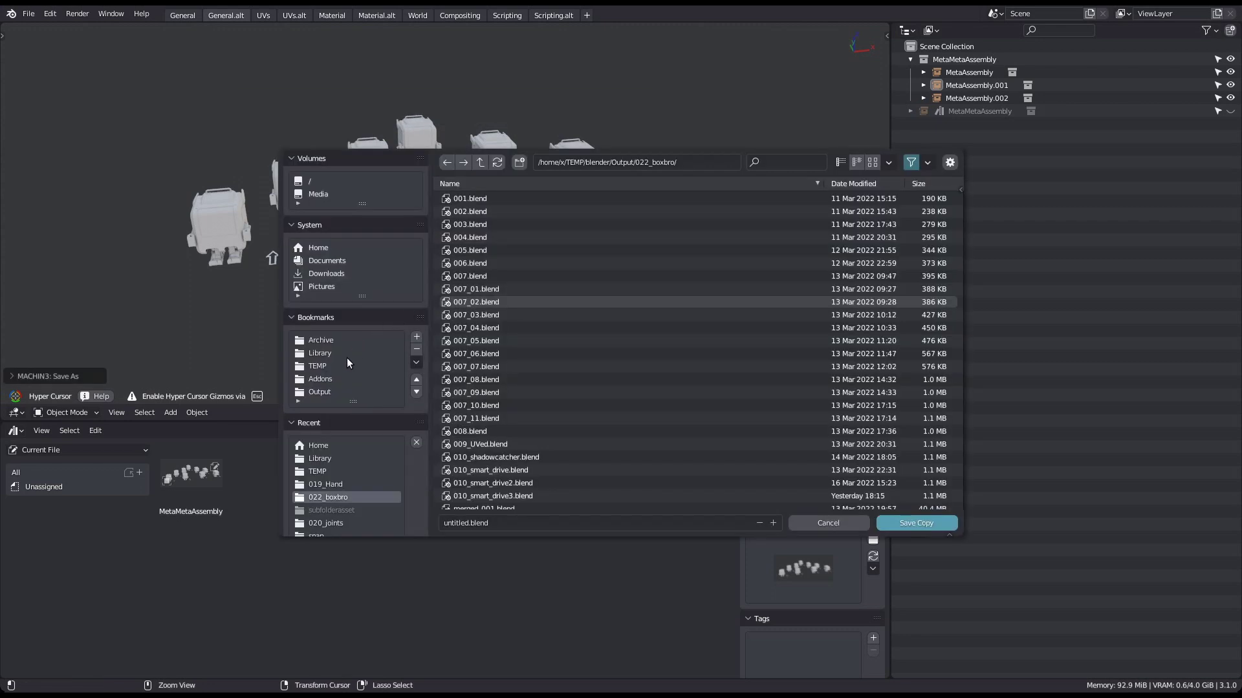
left_click(347, 356)
left_click(502, 238)
left_click(773, 522)
left_click(905, 521)
- Start a new file and place the MetaMetaAssembly asset near the scene's origin
key("ctrl+s")
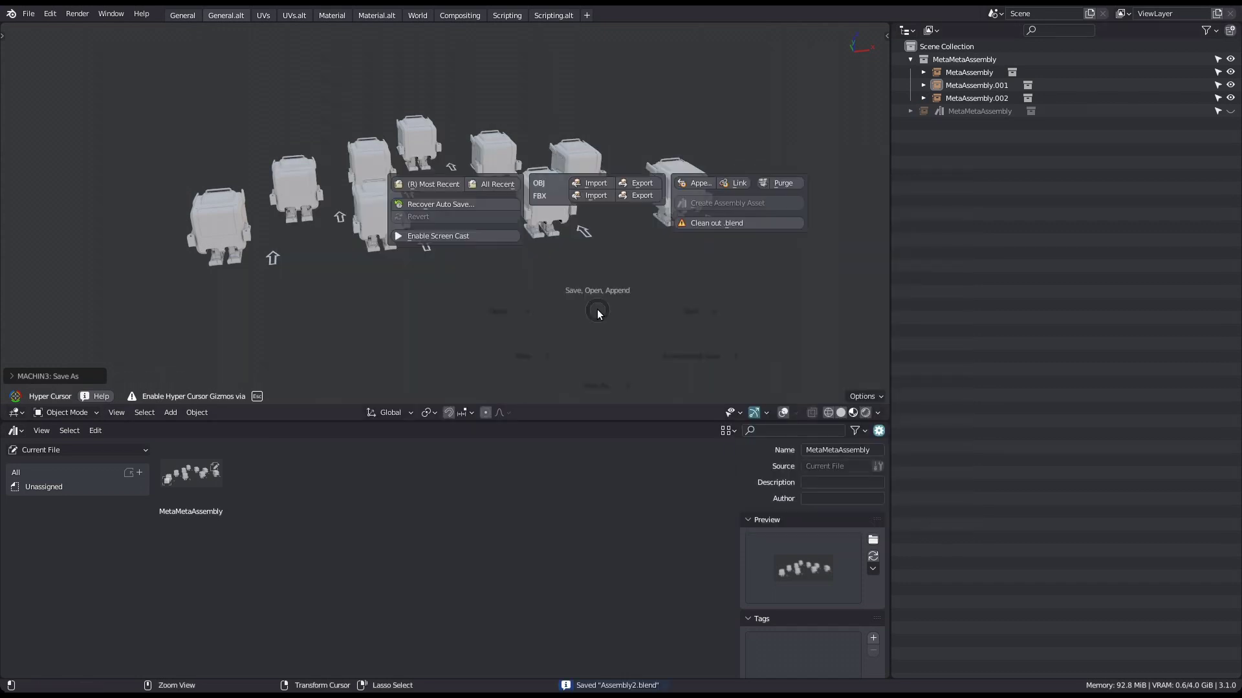
left_click(535, 353)
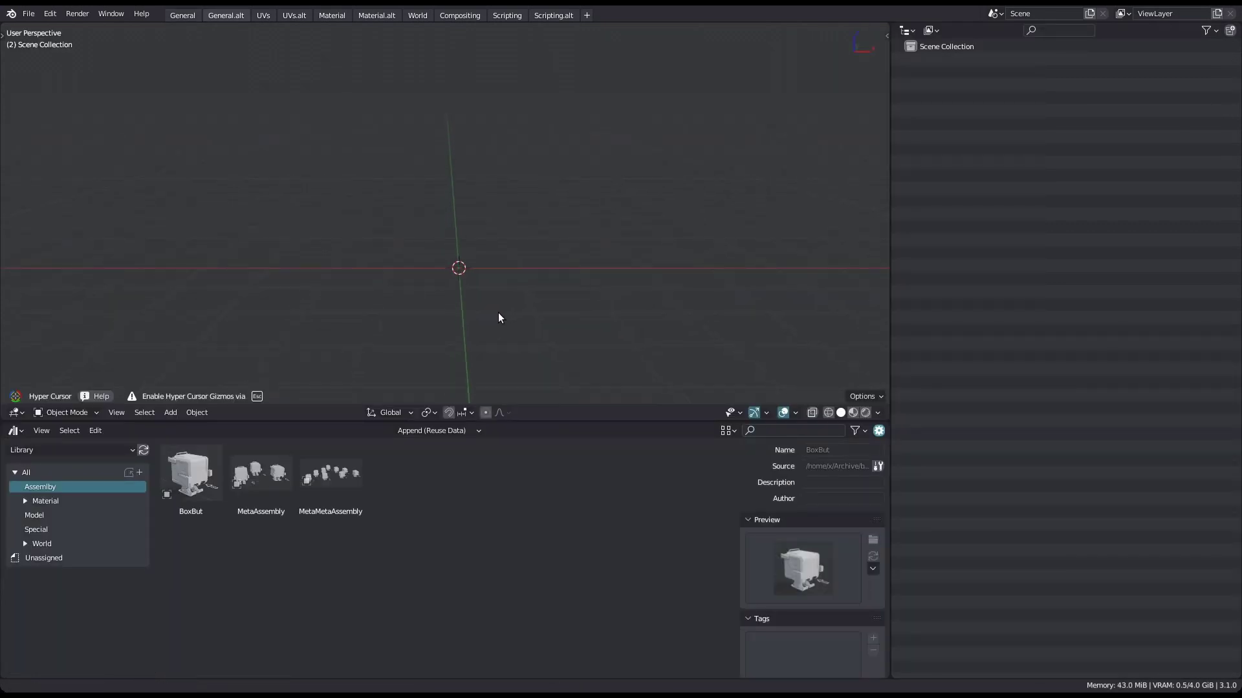
left_click_drag(331, 482, 481, 270)
- Widen the 3D viewport and switch it to the light preview shading with overlays enabled
left_click_drag(890, 335, 1022, 343)
scroll(620, 239, "down", 2)
middle_click_drag(582, 226, 520, 243)
scroll(520, 241, "down", 3)
key("Page_Up")
scroll(560, 232, "up", 2)
key("Page_Up")
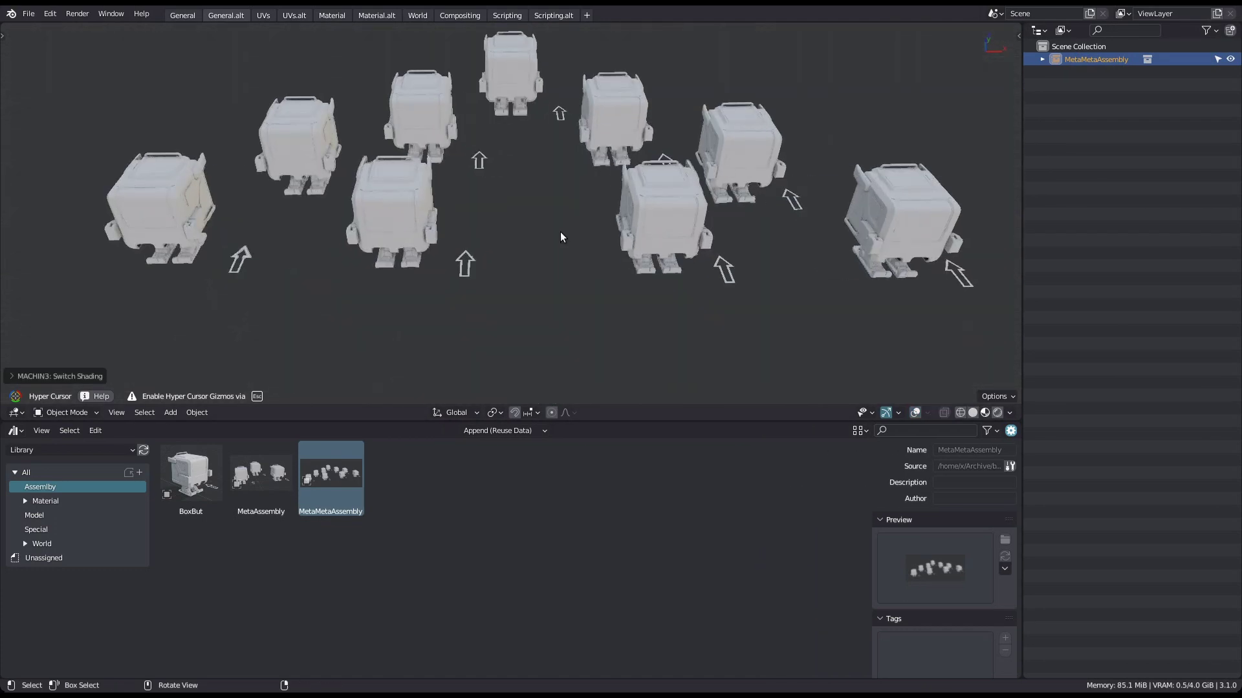
mouse_move(673, 244)
middle_mouse_down()
mouse_move(544, 240)
mouse_move(644, 228)
mouse_move(586, 245)
middle_mouse_up()
scroll(628, 240, "down", 2)
left_click(626, 231, "shift")
left_click(627, 236)
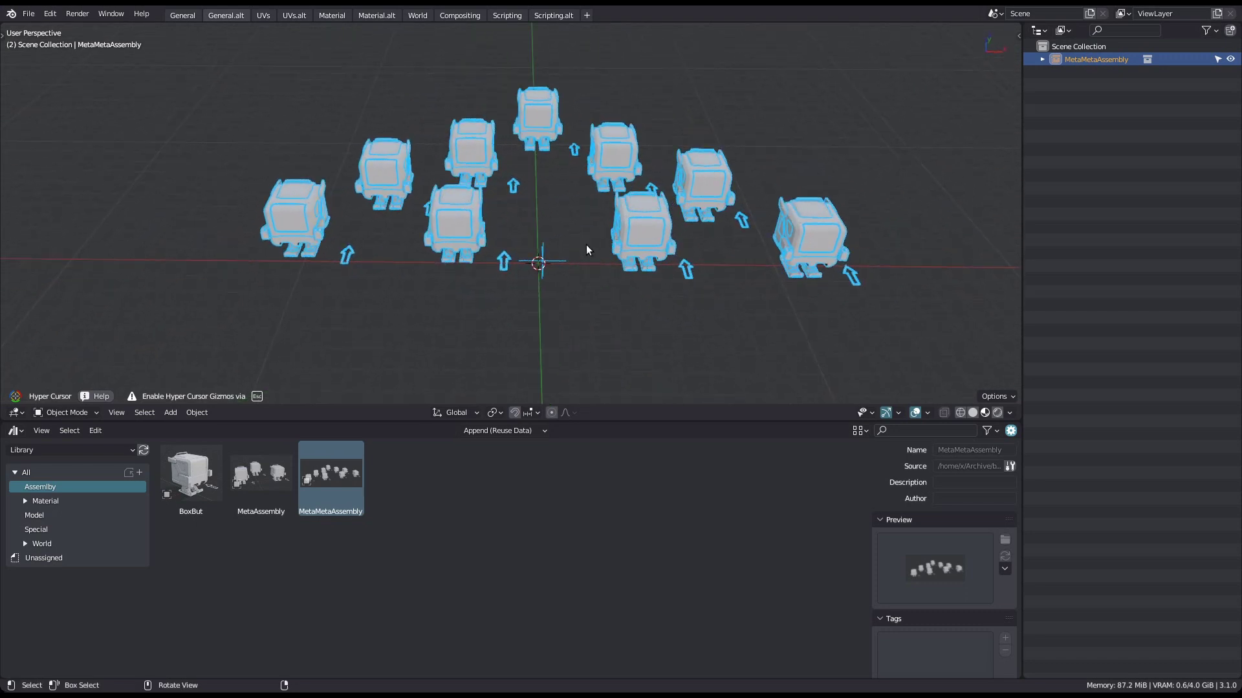
- Place the ShadowCatcher asset from the Special catalog at the origin and scale it up to cover the robot formation
left_click(61, 530)
left_click_drag(199, 485, 540, 265)
middle_click_drag(549, 293, 582, 288)
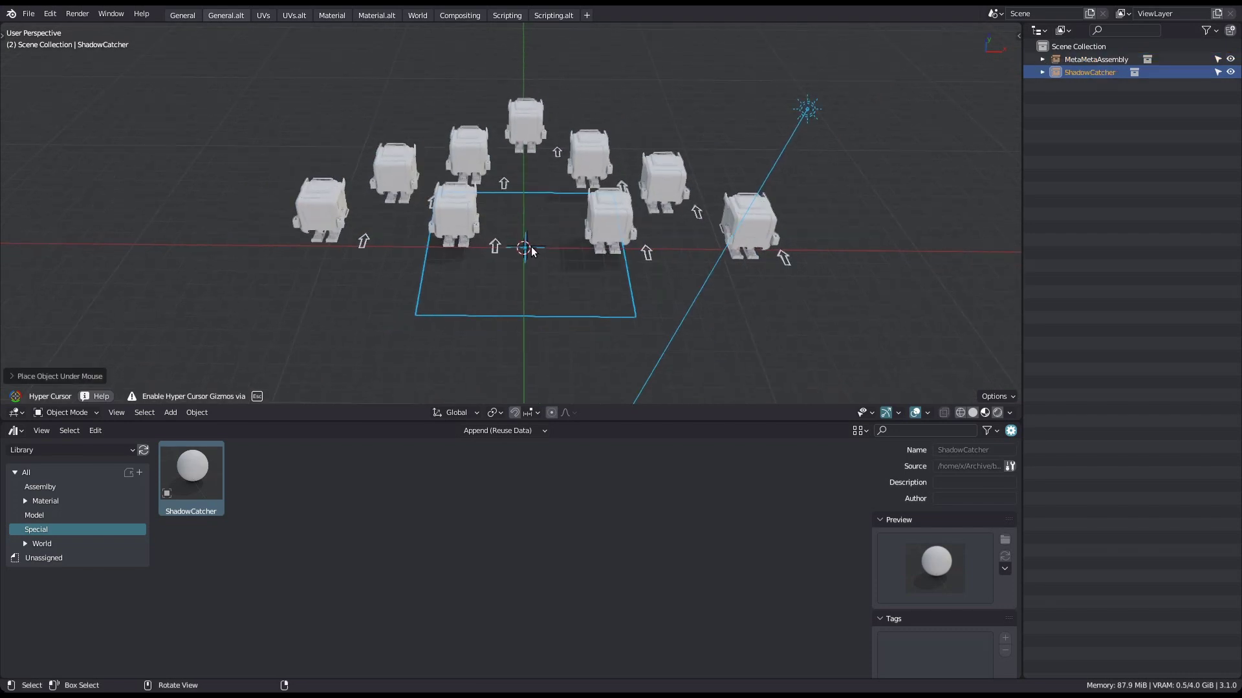
key("s")
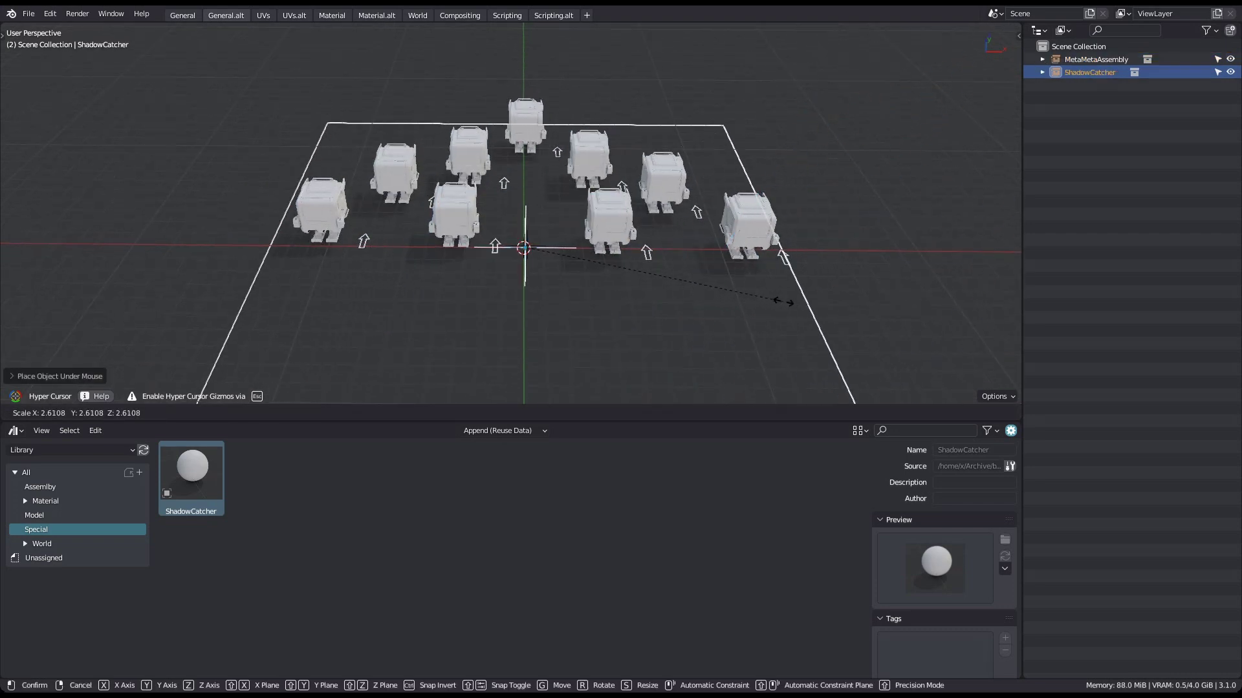
left_click(685, 258)
middle_click_drag(333, 262, 390, 242)
scroll(391, 241, "up", 2)
left_click(392, 241)
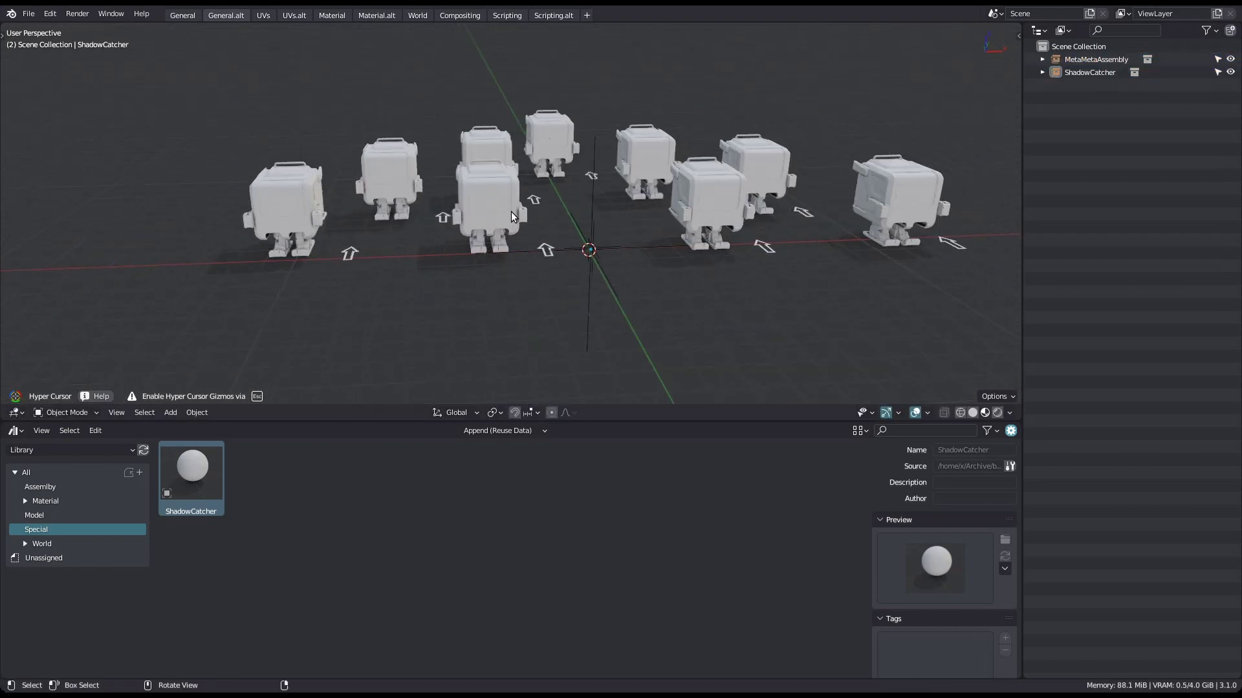
- Select the MetaMetaAssembly instance and break it into its MetaAssembly groups with Assemble Collection Instance
left_click(511, 211)
key("alt+a")
left_click(821, 266)
middle_click_drag(528, 169, 492, 214, "shift")
key("alt+a")
left_click(581, 207)
middle_click_drag(581, 207, 593, 222, "shift")
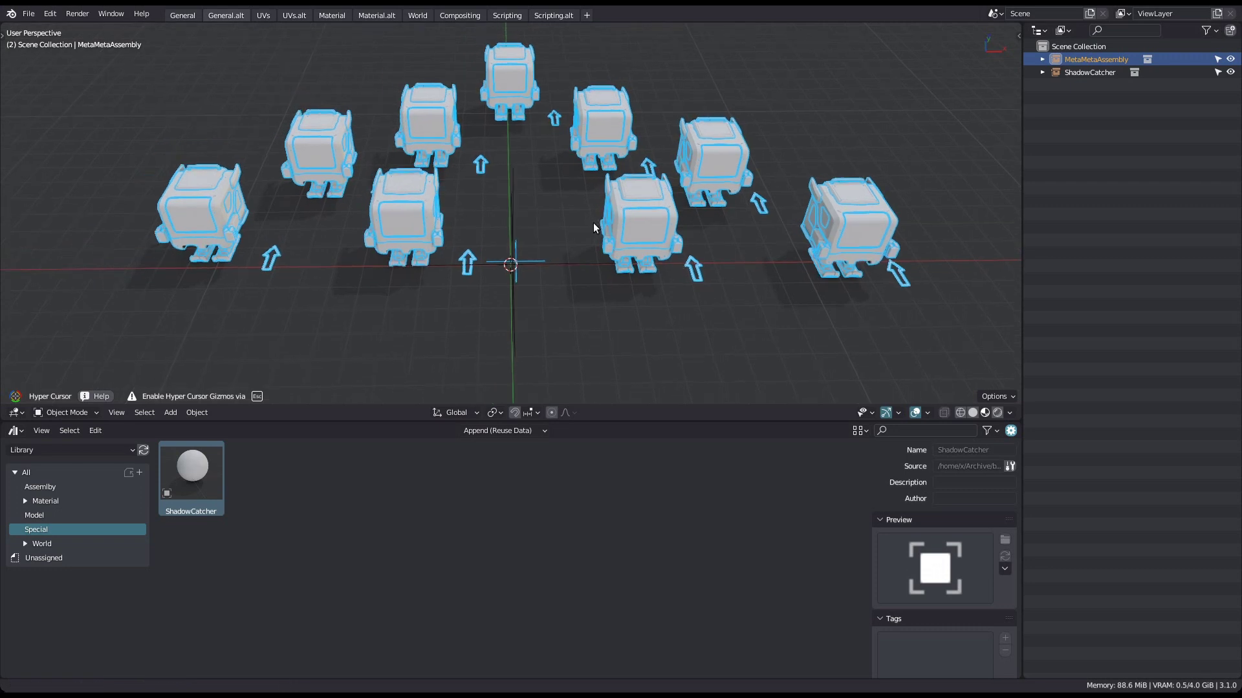
key("Tab")
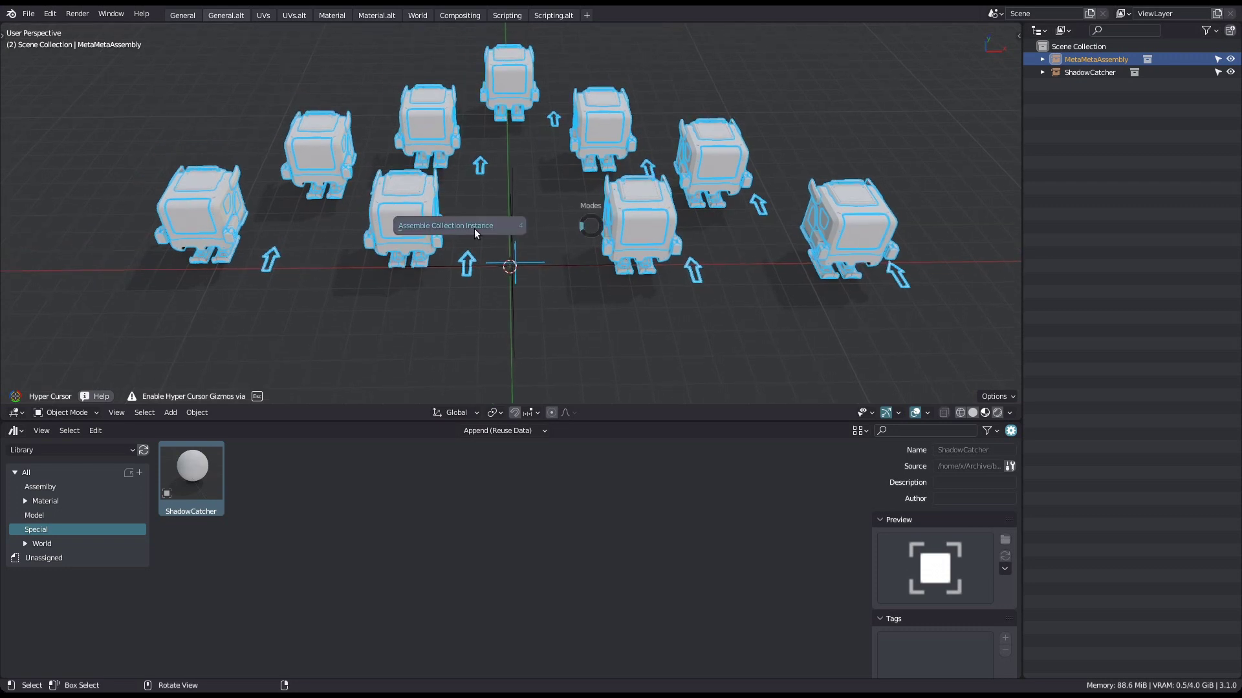
left_click(475, 228)
middle_click_drag(499, 243, 521, 244, "shift")
- Try moving each of the three MetaAssembly groups independently
left_click(422, 234)
key("g")
right_click(423, 226)
left_click(673, 230)
key("g")
right_click(692, 220)
middle_click_drag(542, 99, 562, 118)
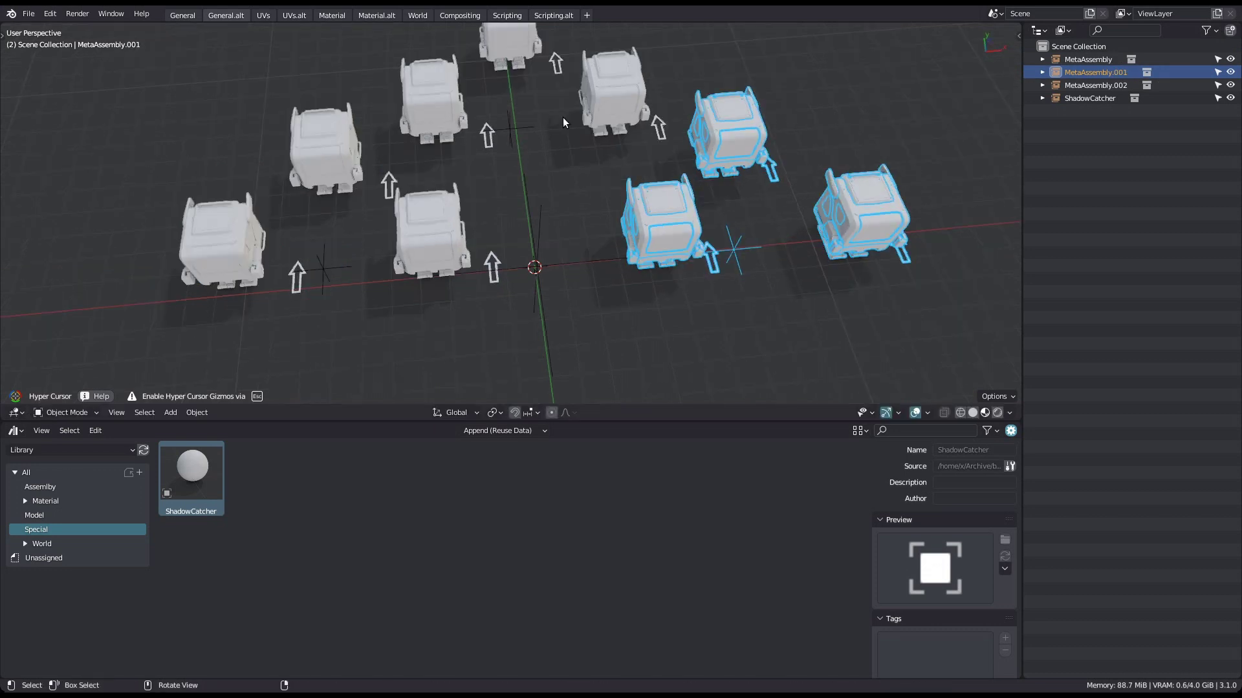
left_click(564, 119)
key("g")
right_click(576, 107)
left_click(589, 107)
right_click(595, 89)
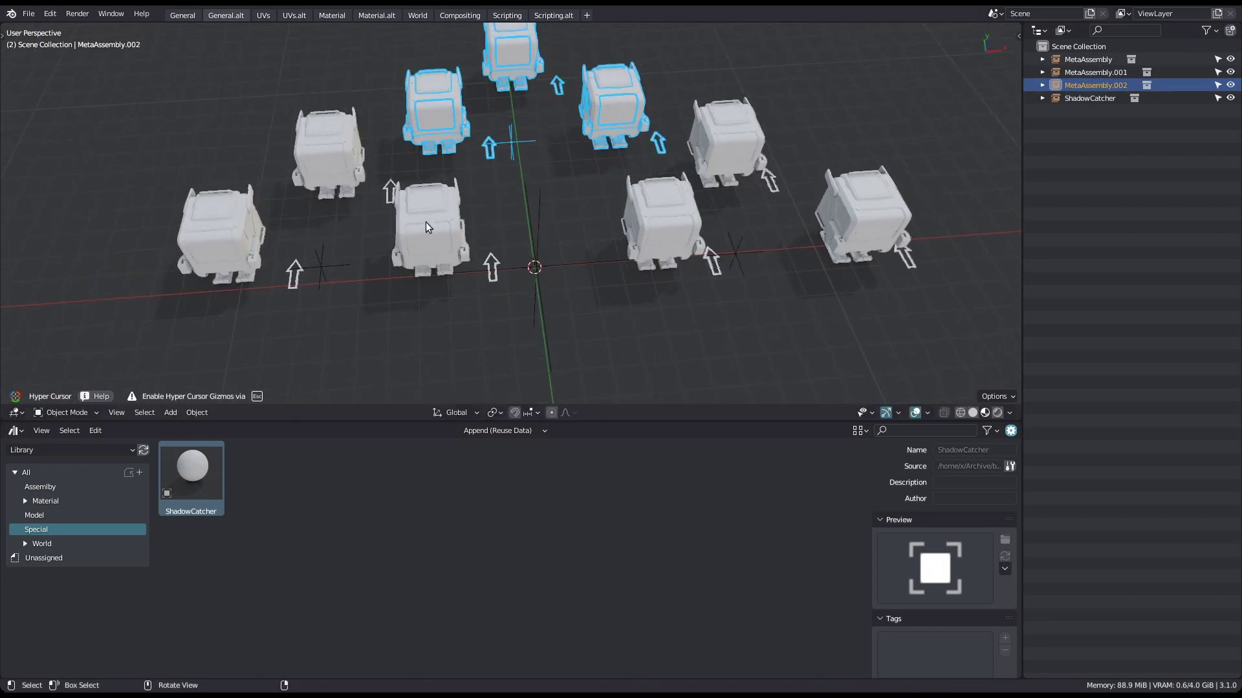
- Assemble the front-left MetaAssembly collection instance into its individual BoxBut robots
left_click(408, 244)
key("Tab")
left_click(293, 243)
- Try moving the BoxBut robot nearest the origin on its own
middle_click_drag(352, 252, 368, 255)
left_click(368, 260)
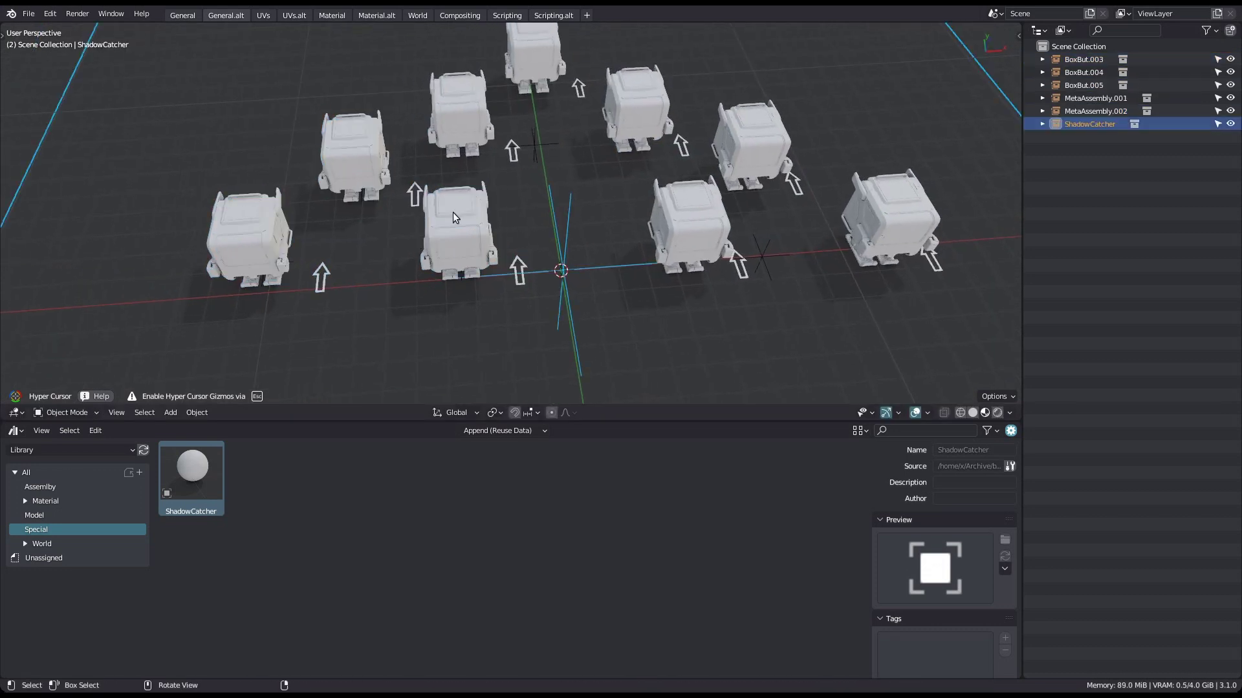
left_click(451, 226)
key("g")
right_click(476, 241)
- Assemble the BoxBut.004 collection instance into its editable robot parts
scroll(527, 251, "up", 4)
middle_click_drag(536, 251, 525, 255)
key("Tab")
left_click(404, 258)
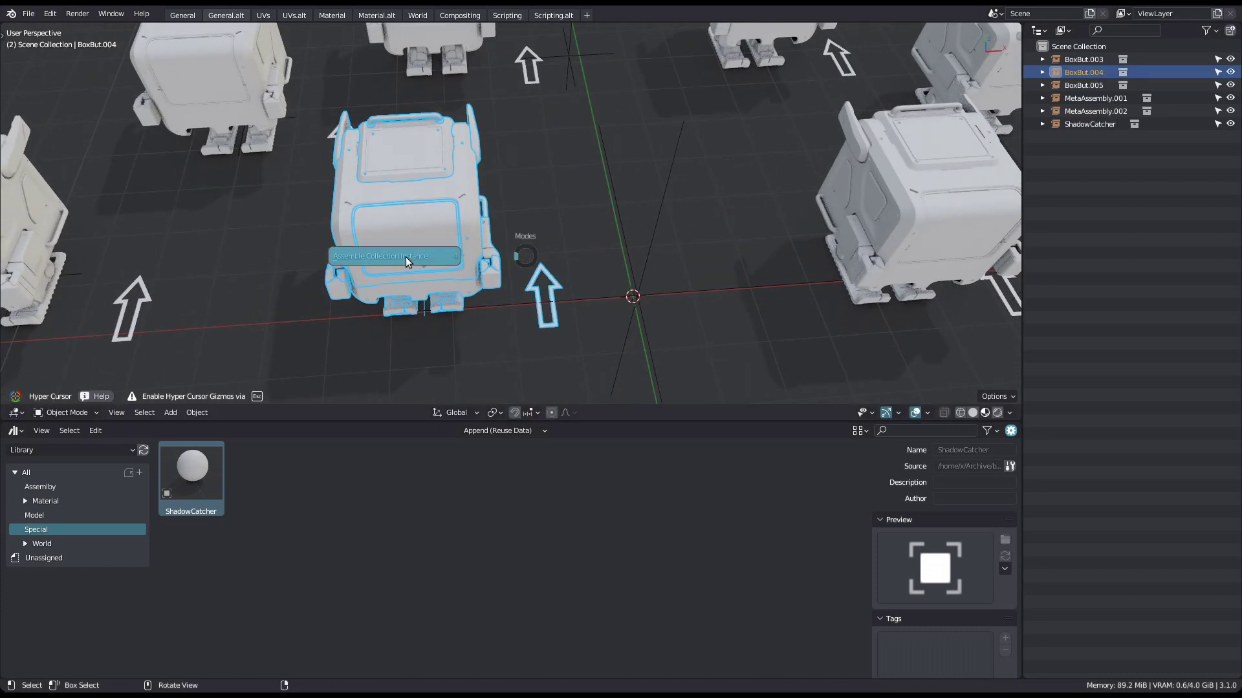
- Select the arrow controller of the assembled robot beside the origin and move it to a new position
middle_click_drag(404, 257, 390, 246)
key("alt+a")
left_click(453, 304)
left_click(442, 316)
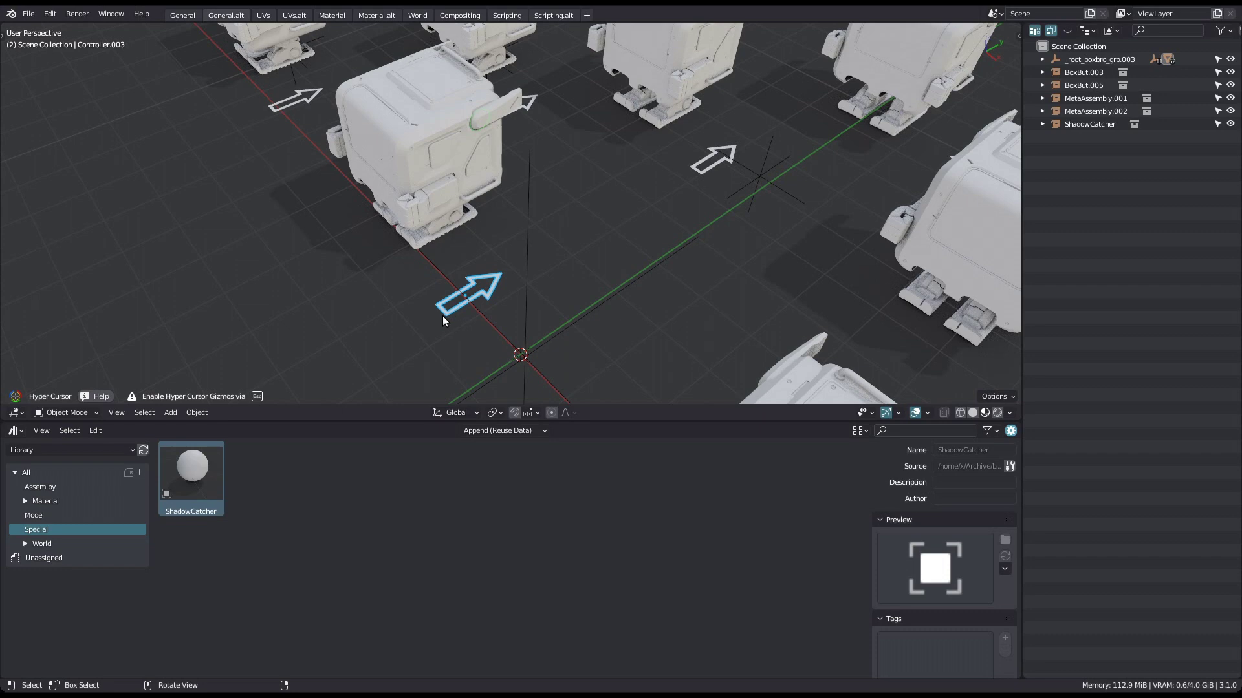
key("g")
left_click(477, 244)
middle_click_drag(477, 244, 536, 238)
scroll(547, 241, "down", 3)
middle_click_drag(556, 243, 661, 221)
- Select the MetaAssembly.001 group and make ShadowCatcher unselectable while leaving it visible
left_click(794, 189)
middle_click_drag(802, 189, 709, 189, "shift")
left_click(709, 189)
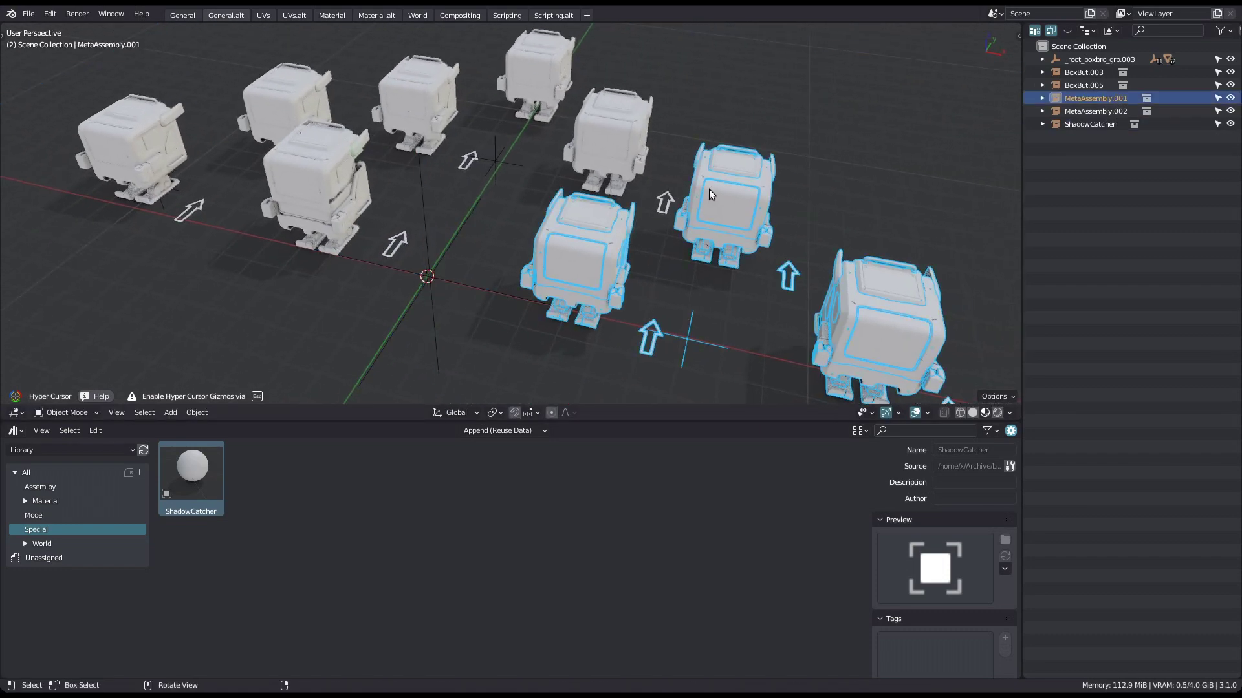
left_click(1230, 124)
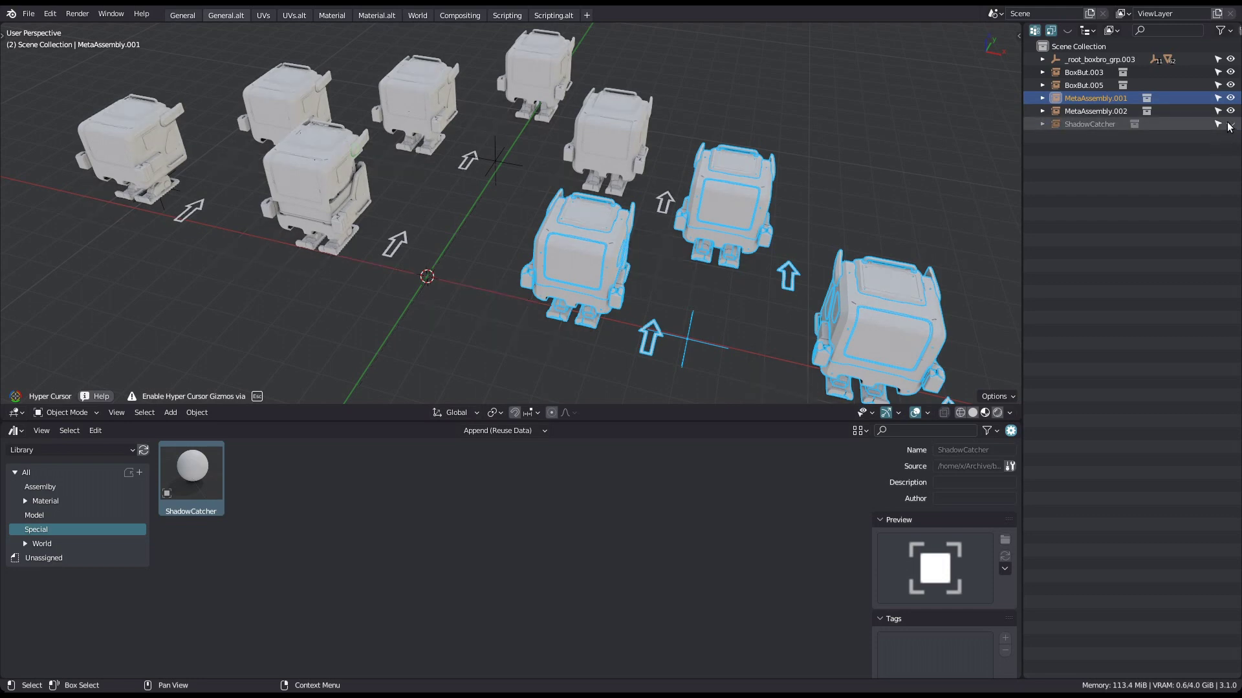
left_click(1230, 124)
mouse_move(730, 207)
middle_mouse_down("shift")
mouse_move(699, 211)
mouse_move(728, 192)
middle_mouse_up("shift")
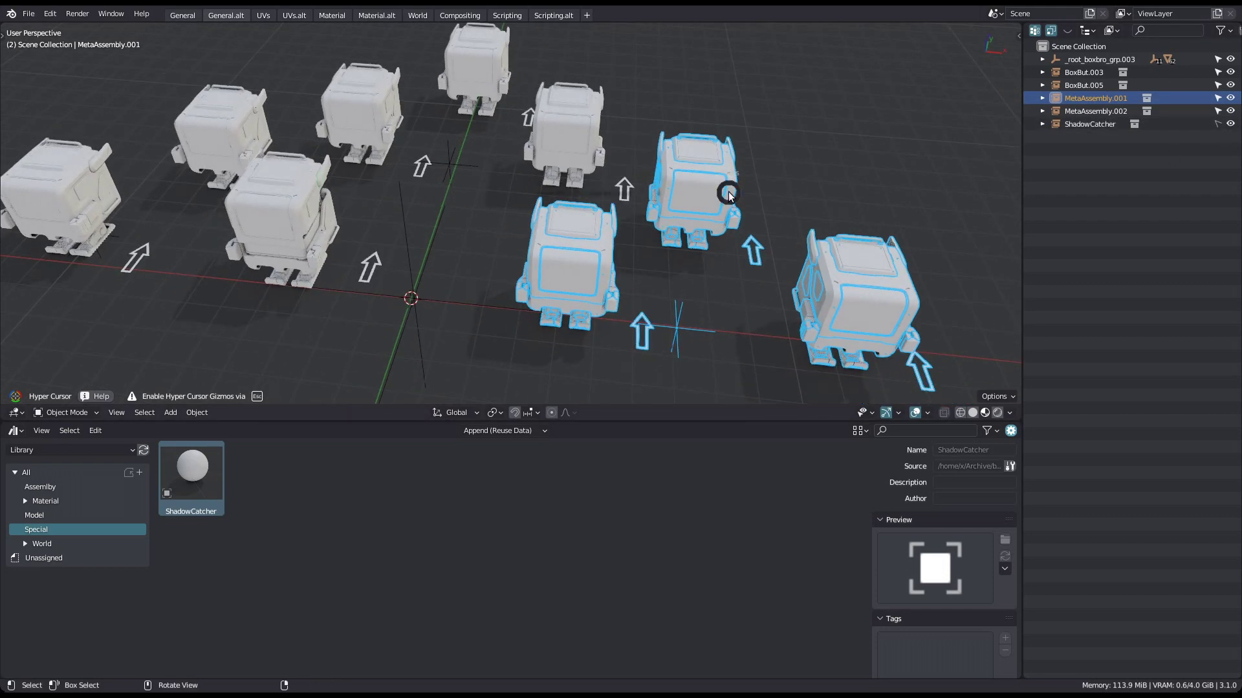
- Assemble the MetaAssembly.001 group into separate robot instances, and assemble its rear robot into editable parts
key("Tab")
left_click(656, 203)
left_click(723, 222)
key("Tab")
left_click(620, 221)
- Select the arrow controller of the newly assembled robot and move it to a new position, adjusting it twice
middle_click_drag(748, 232, 521, 339, "shift")
scroll(624, 277, "up", 4)
left_click(523, 357)
key("g")
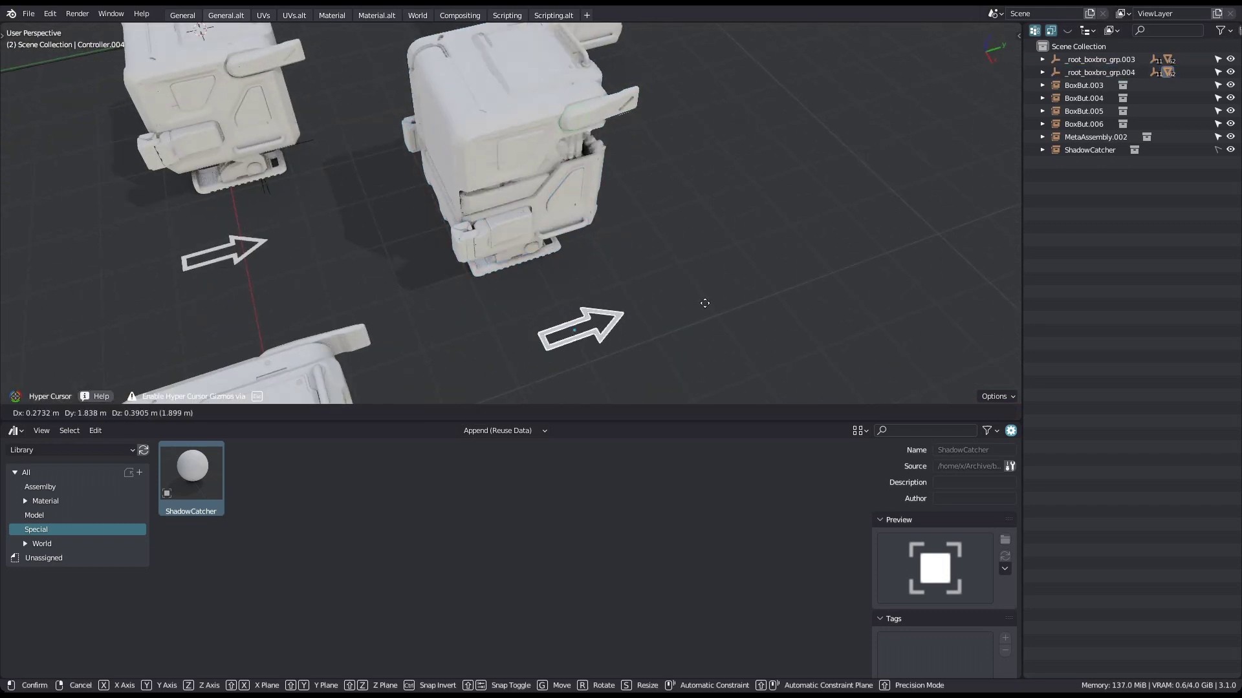
left_click(754, 279)
middle_click_drag(621, 298, 520, 260)
key("g")
left_click(475, 316)
- Assemble all selected collection instances at once with BoxBut.004 as the active object, and clear the selection
middle_click_drag(362, 271, 584, 203)
key("a")
key("Tab")
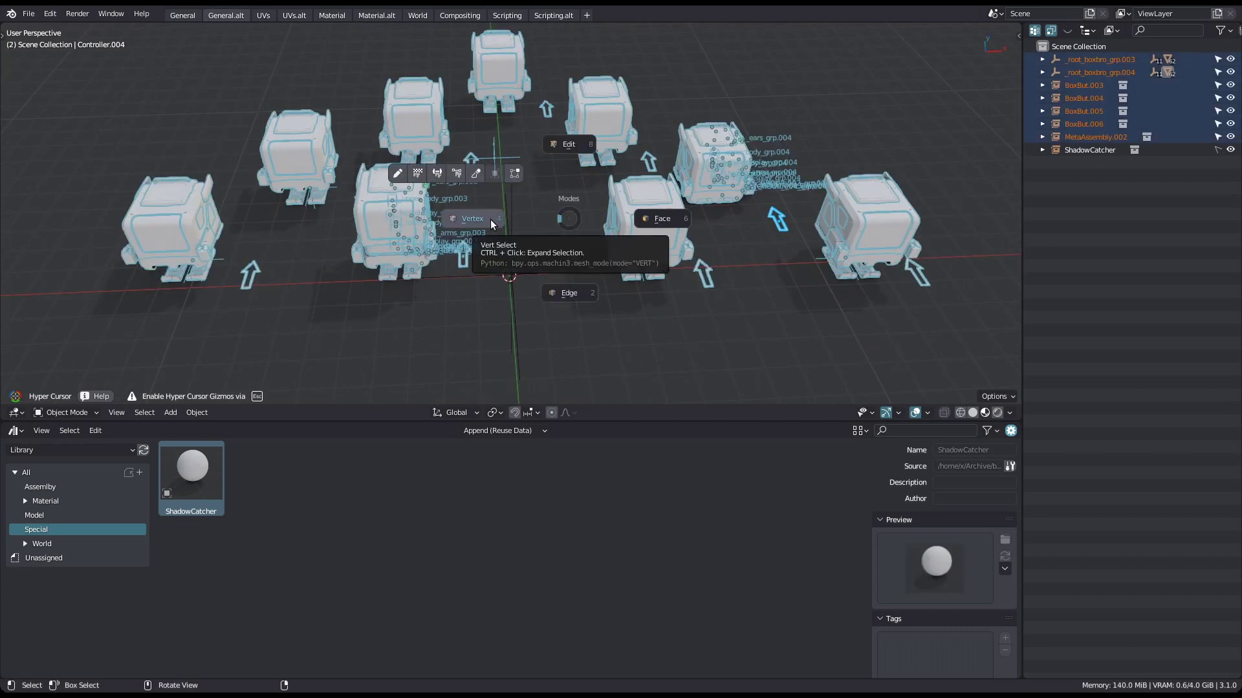
key("Escape")
left_click(666, 224, "shift")
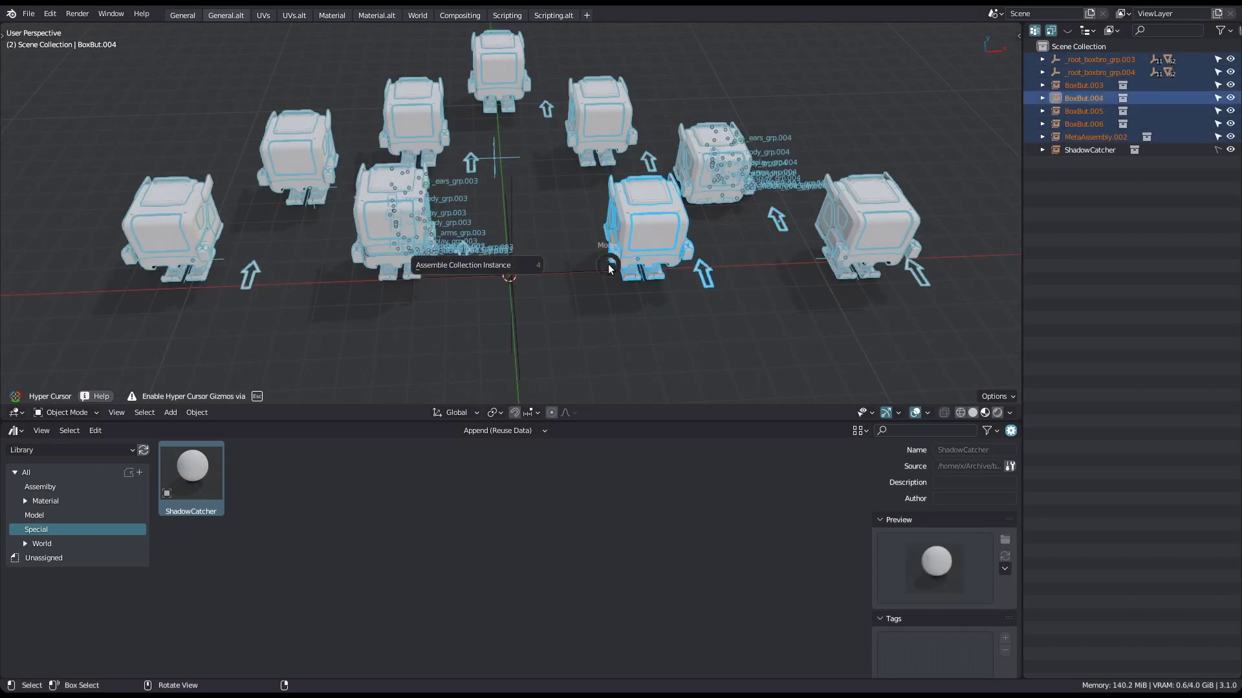
left_click(570, 271)
middle_click_drag(594, 260, 603, 254)
key("alt+a")
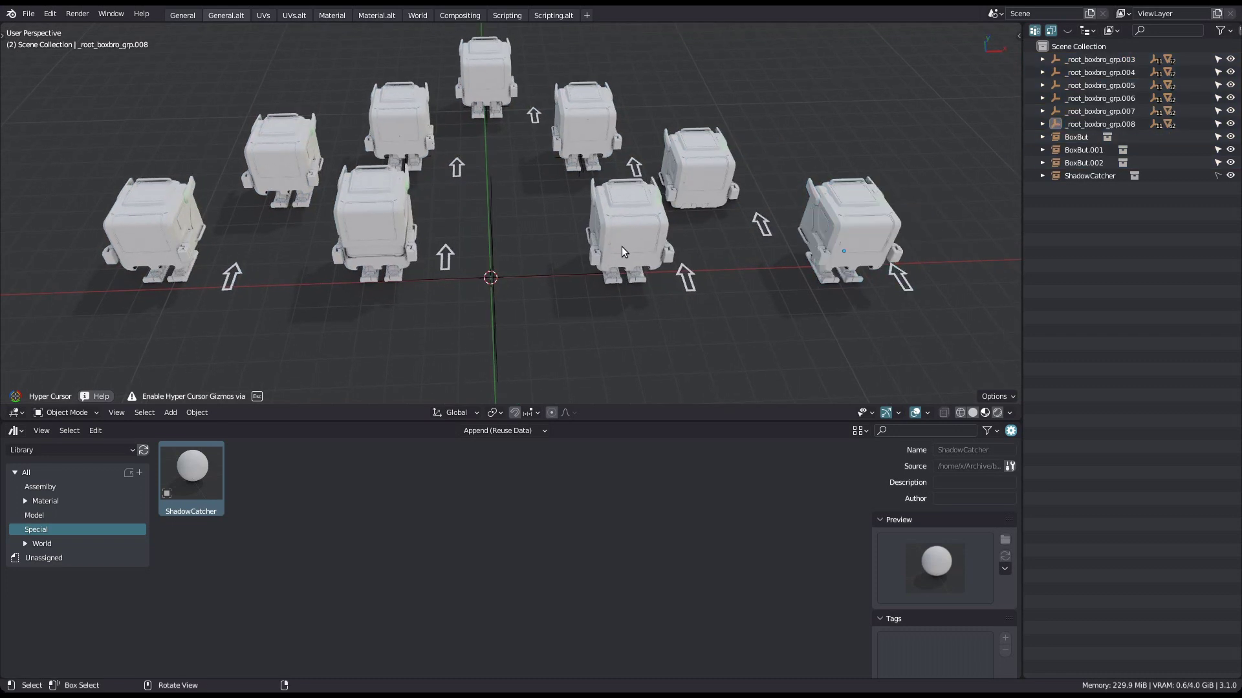
- Assemble the rearmost robot instance, BoxBut.002, into its editable parts
key("a")
left_click(578, 262)
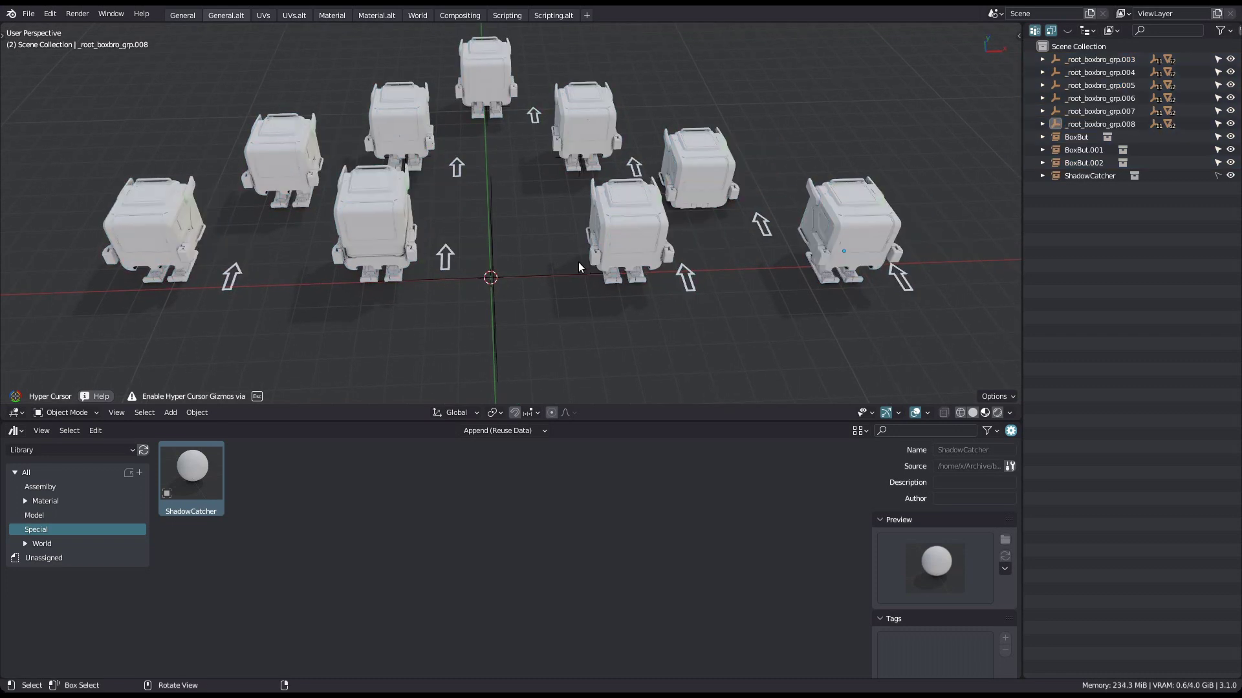
left_click(535, 118)
key("g")
right_click(548, 207)
key("Tab")
left_click(536, 128)
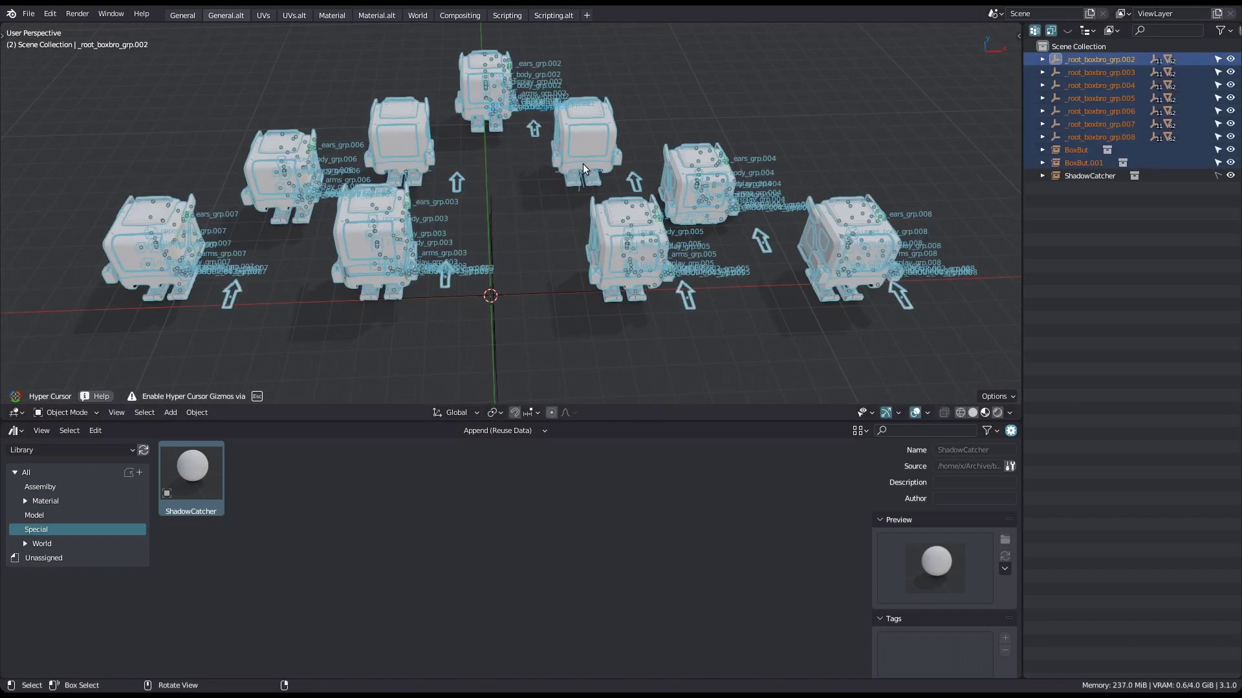
- Assemble the two remaining instances, BoxBut and BoxBut.001, into editable robot parts
left_click(582, 175, "shift")
key("Tab")
left_click(509, 194)
middle_click_drag(570, 228, 569, 259, "shift")
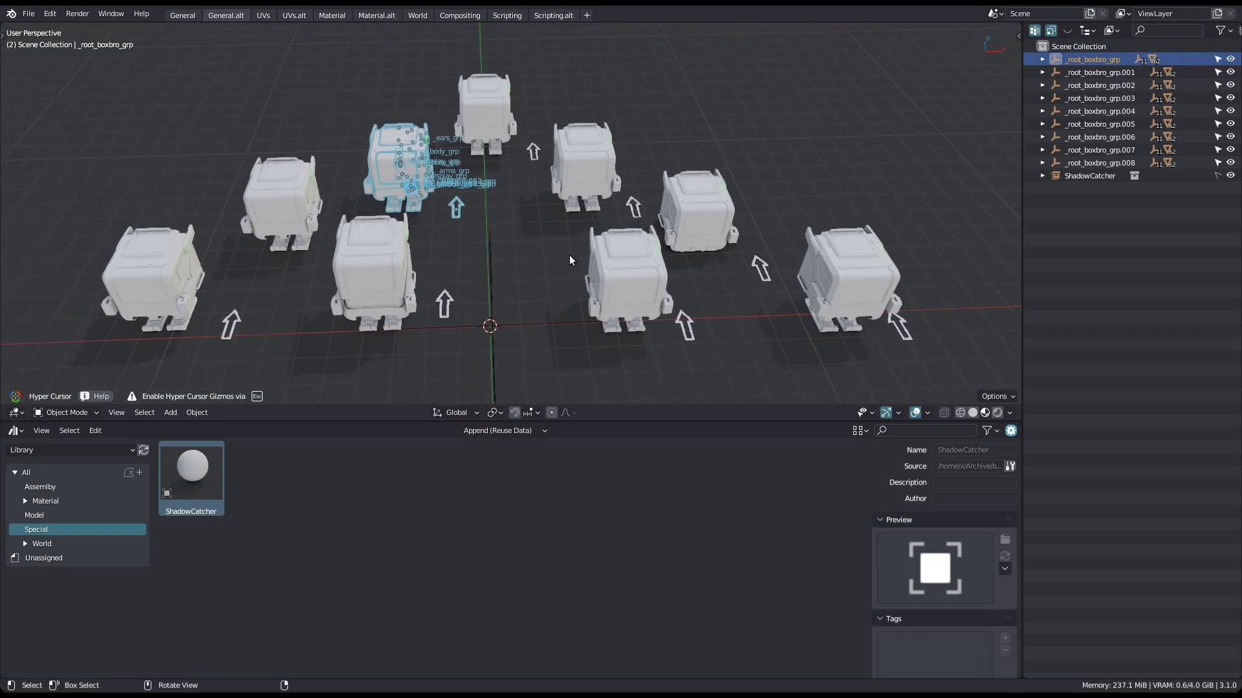
- Select the arrow controller of the _root_boxbro_grp.001 robot and move it down toward the viewer
left_click(569, 264)
left_click(635, 206)
key("g")
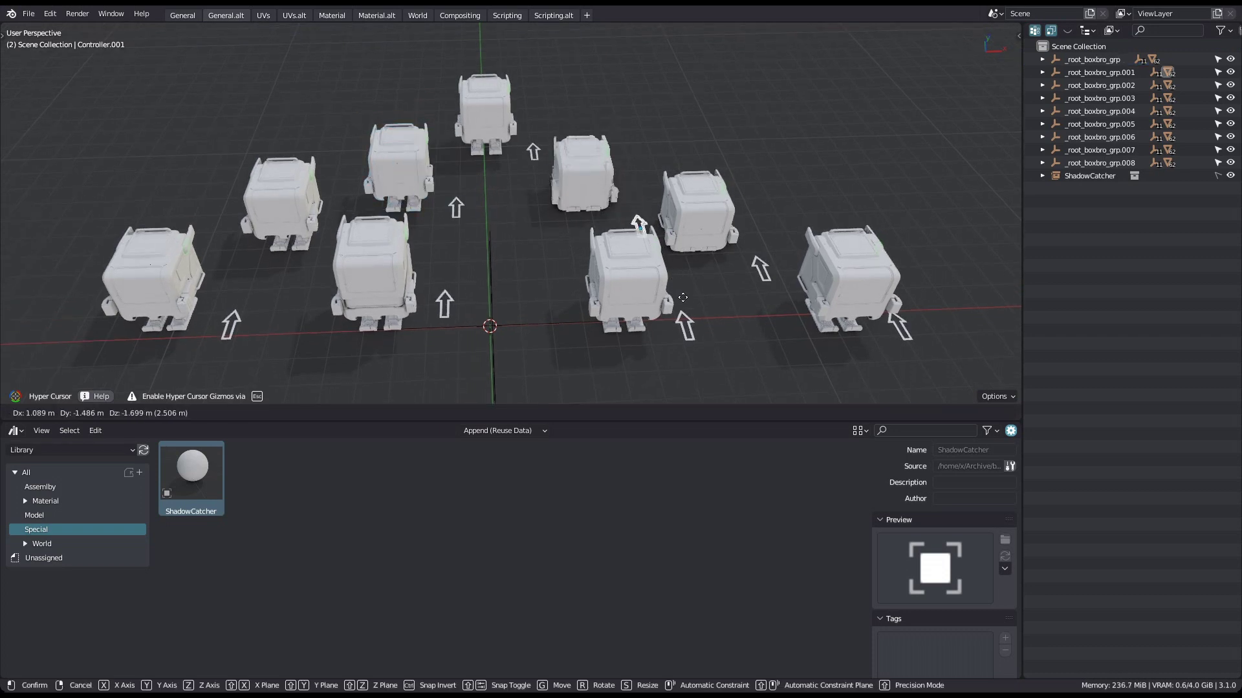
left_click(682, 297)
- Select the arrow controller of the outermost robot on the positive X side, undo its first move and reposition it
left_click(903, 329)
key("g")
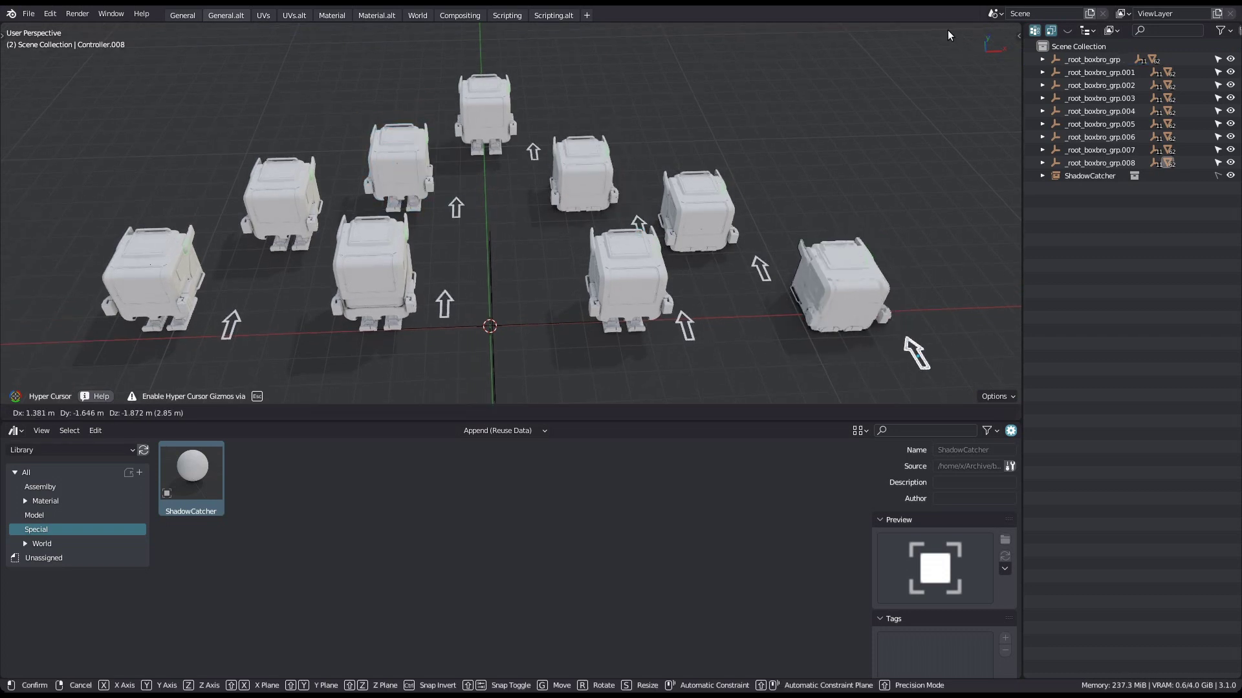
left_click(945, 31)
middle_click_drag(792, 190, 720, 141, "shift")
scroll(721, 142, "down", 1)
key("ctrl+z")
key("g")
left_click(750, 361)
- Move Controller.004 and Controller.005, the arrow controllers of the other two robots on the positive X side, to lower positions
left_click(709, 208)
key("g")
left_click(752, 328)
left_click(639, 250)
key("g")
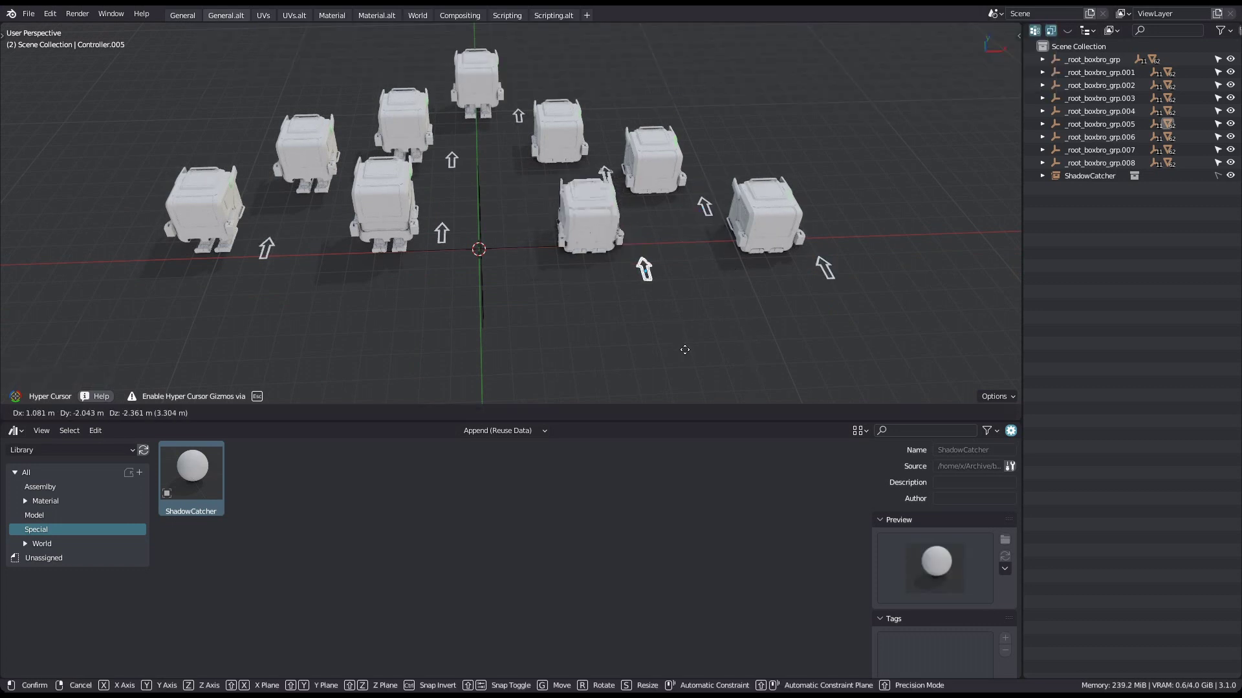
left_click(685, 349)
- Focus on a part of the _root_boxbro_grp.005 robot and examine it together with the whole group of assembled robots
middle_click_drag(632, 308, 541, 197)
left_click(608, 181)
key("f")
key("ctrl+f")
key("ctrl+f")
scroll(645, 223, "down", 5)
key("alt+a")
left_click_drag(714, 190, 759, 152)
middle_click_drag(517, 162, 626, 204)
key("a")
key("alt+a")
scroll(548, 199, "down", 5)
middle_click_drag(548, 199, 596, 223)
middle_click_drag(454, 255, 630, 212, "shift")
scroll(629, 224, "down", 2)
- Expand the full object hierarchy of the robot assemblies to examine it, and collapse it again
key("shift+a")
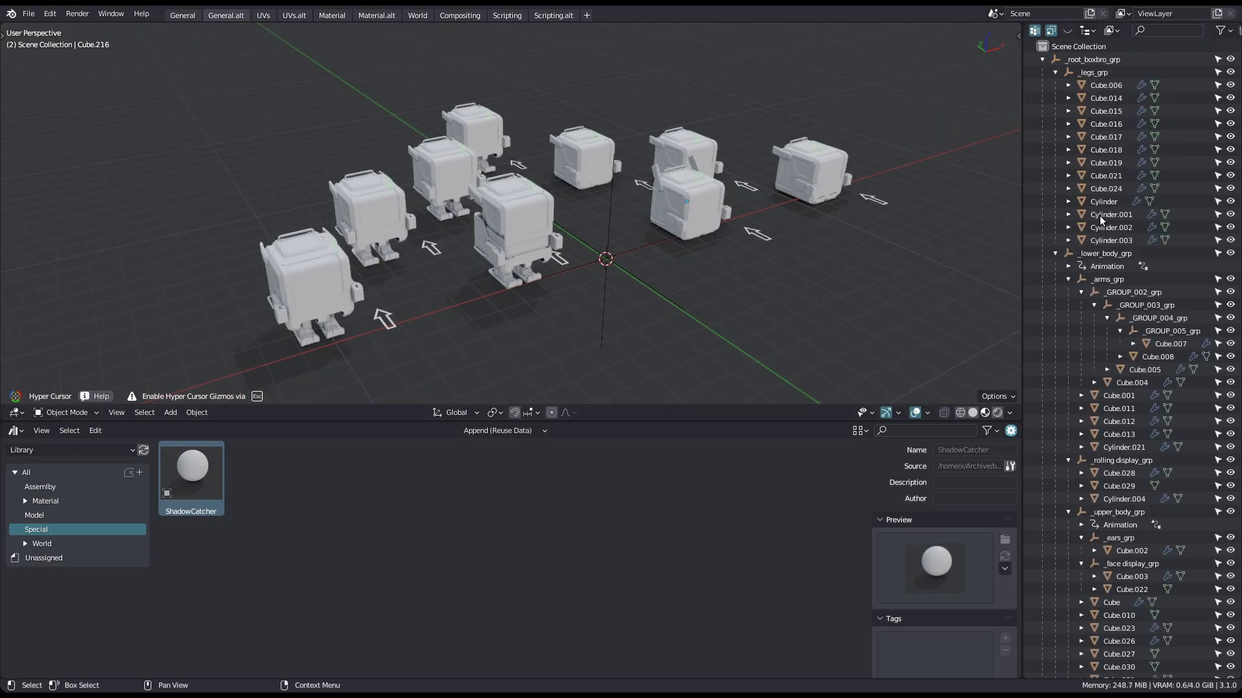
key("shift+a")
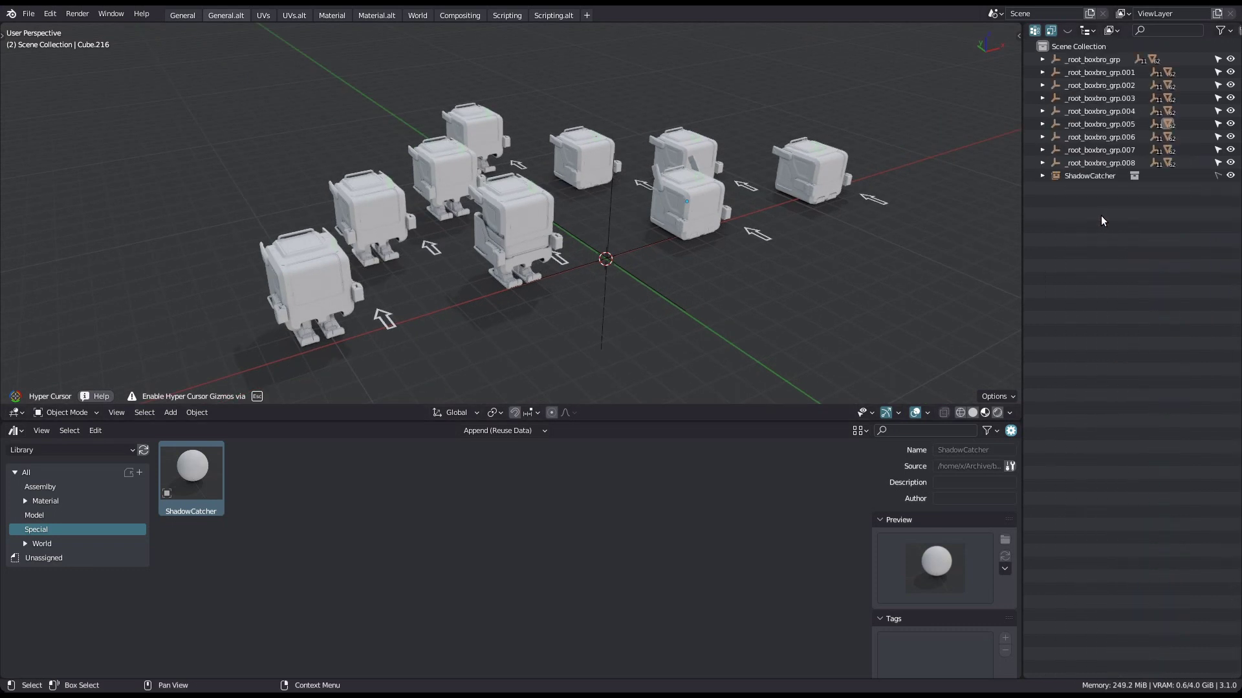
key("1")
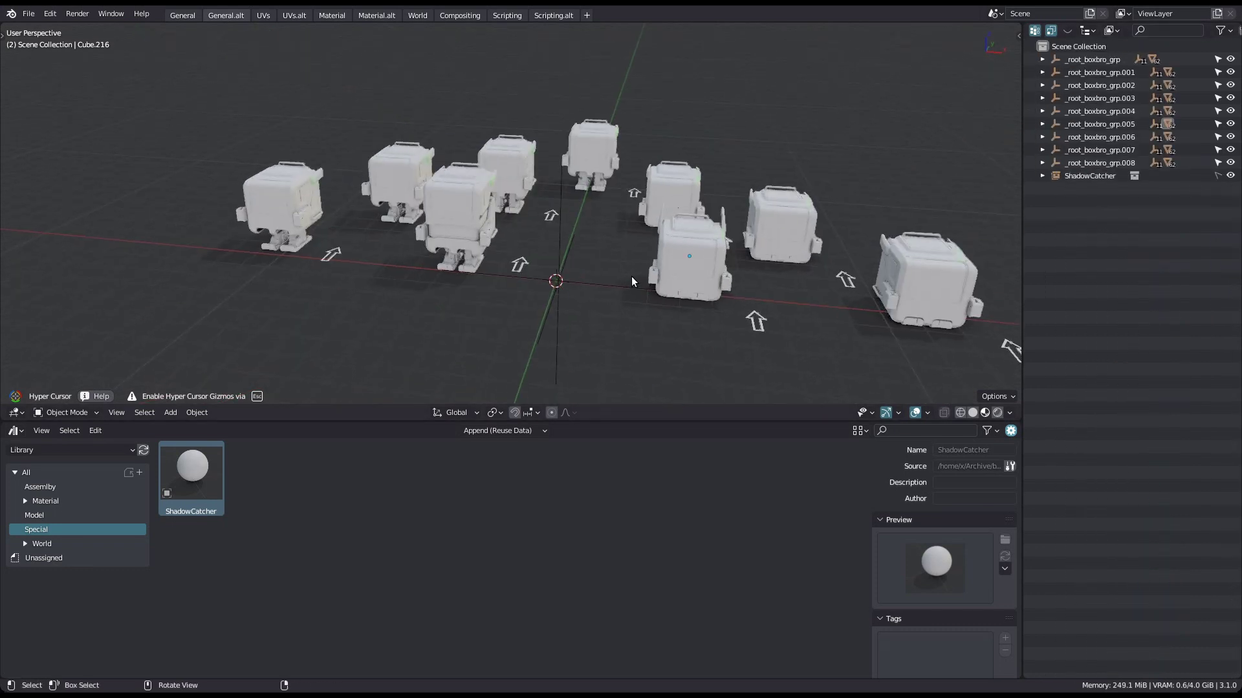